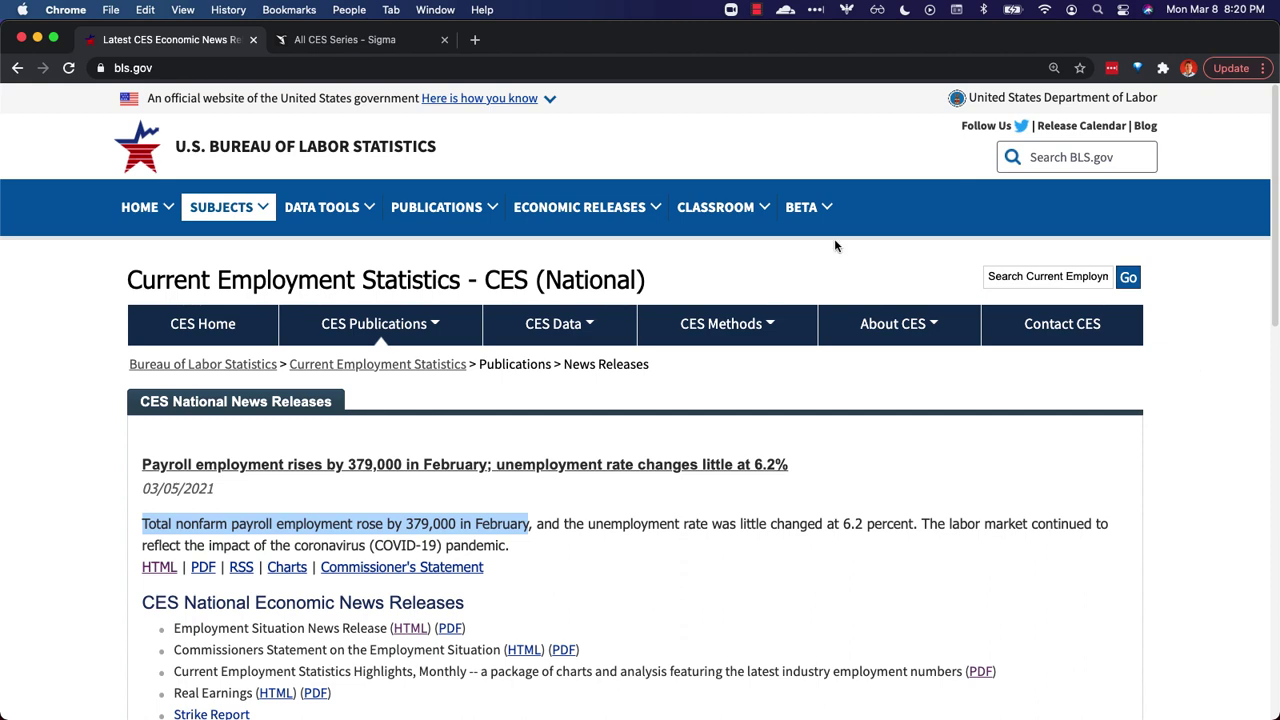
Switch to the All CES Series worksheet in Sigma and filter Series Title (SERIES) to include only the seasonally adjusted total nonfarm employees series.
left_click(345, 40)
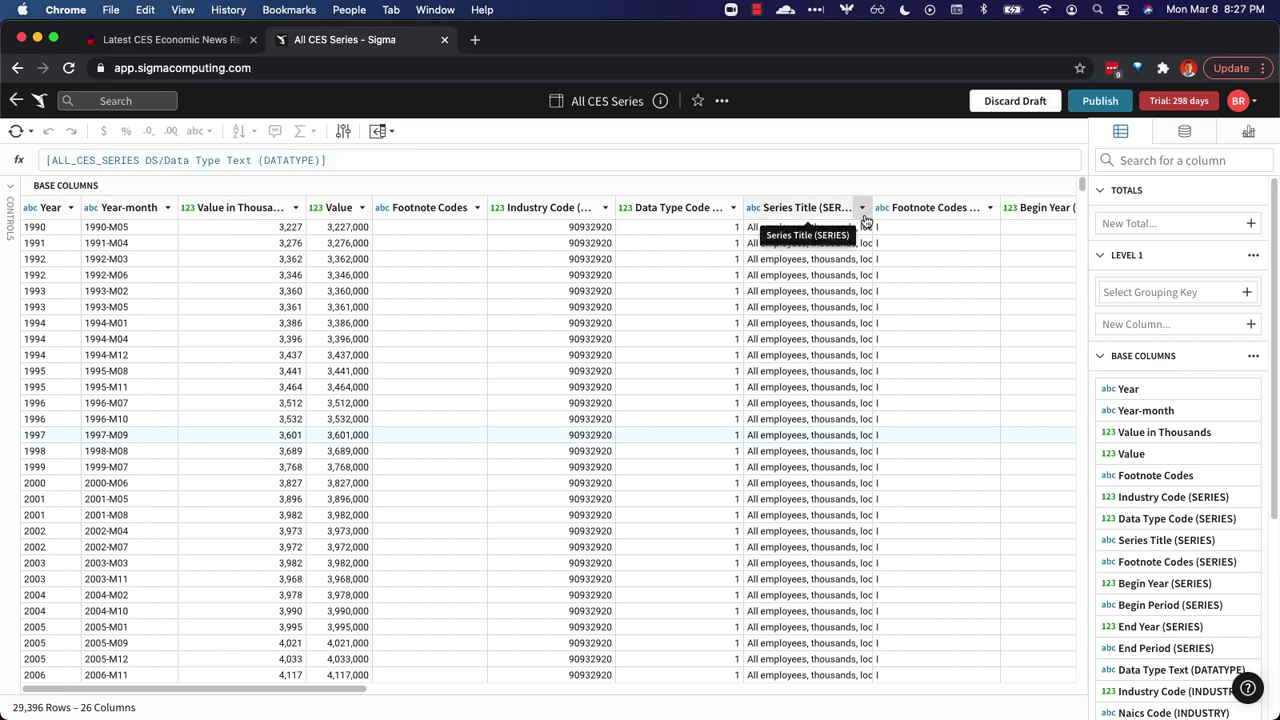
left_click(862, 210)
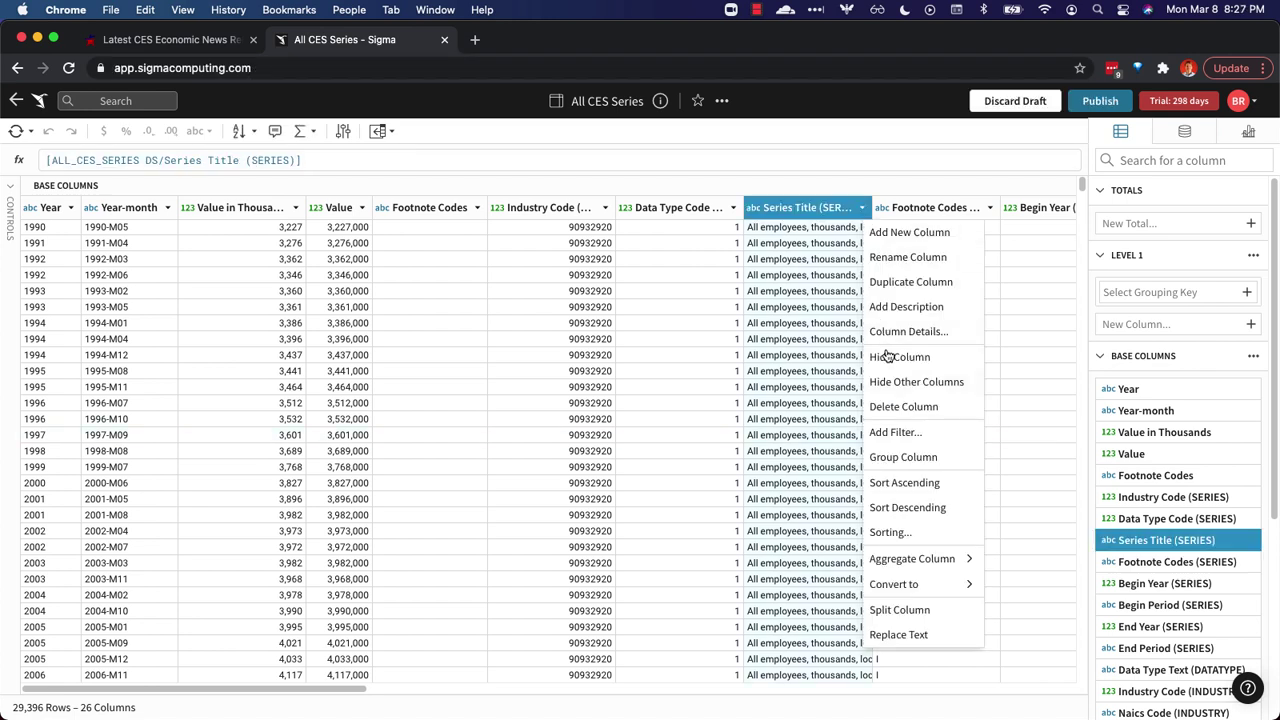
left_click(918, 432)
left_click(615, 462)
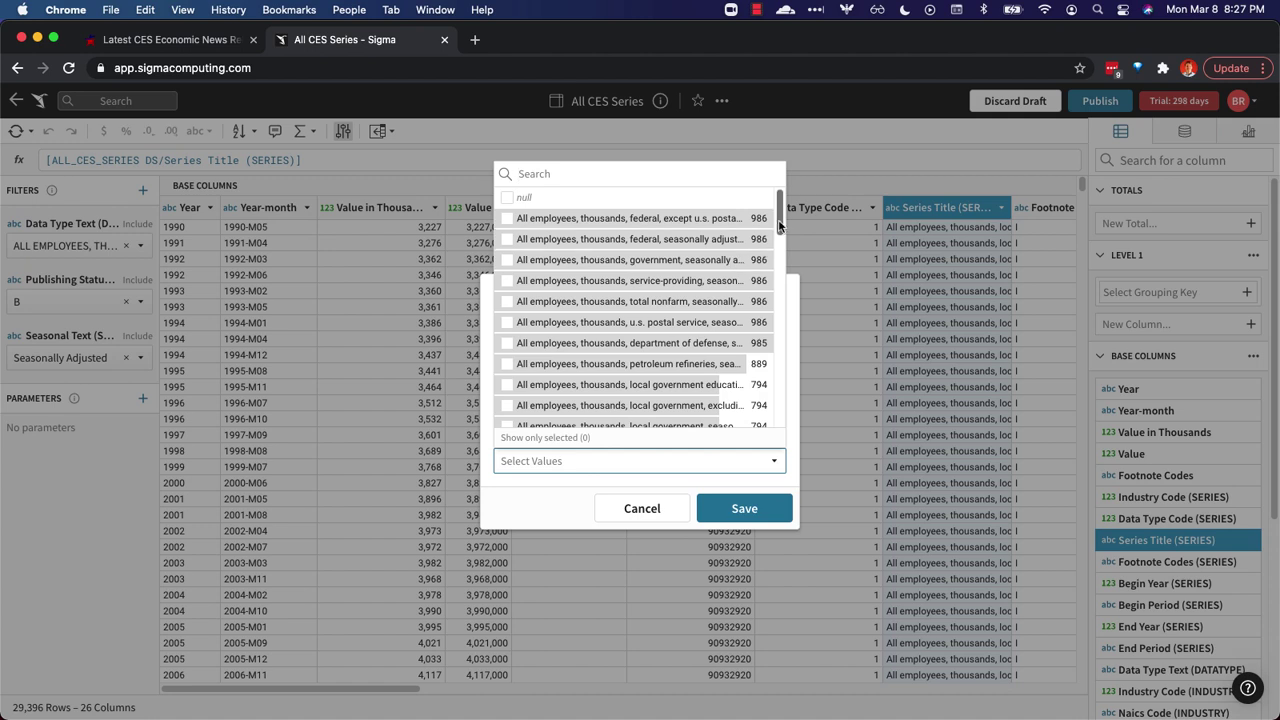
type("nonfar")
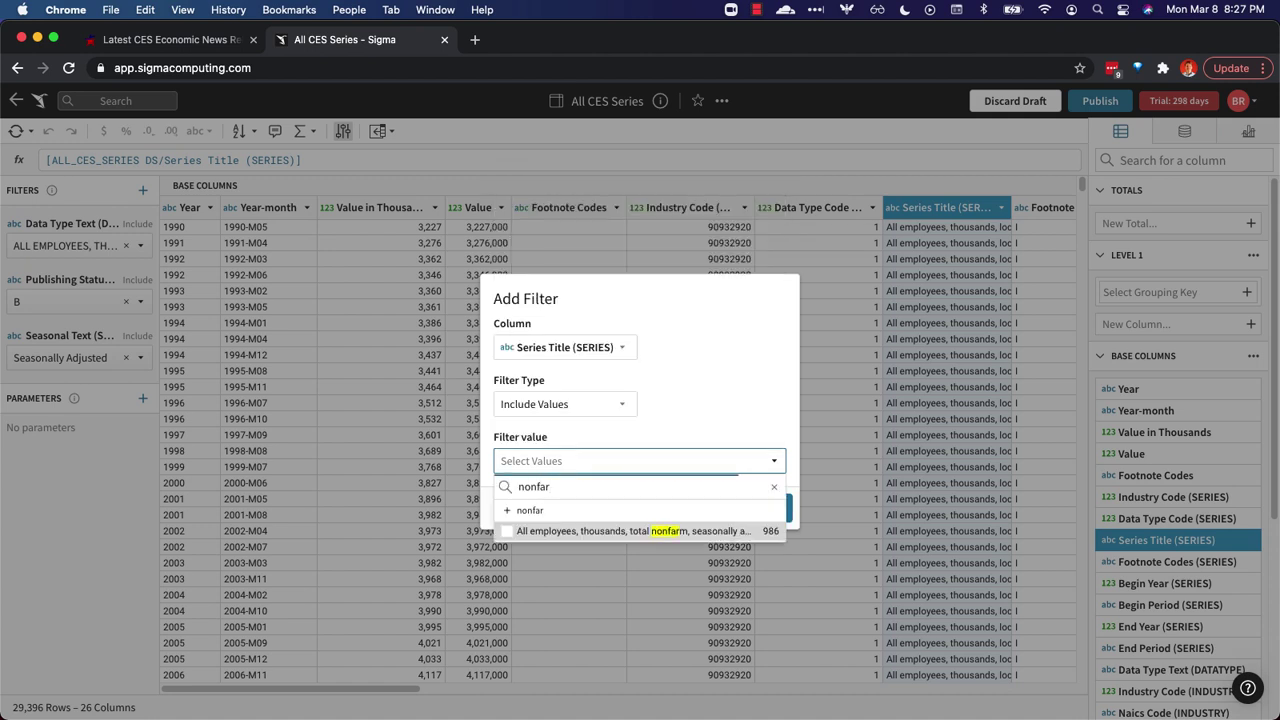
left_click(507, 531)
left_click(725, 369)
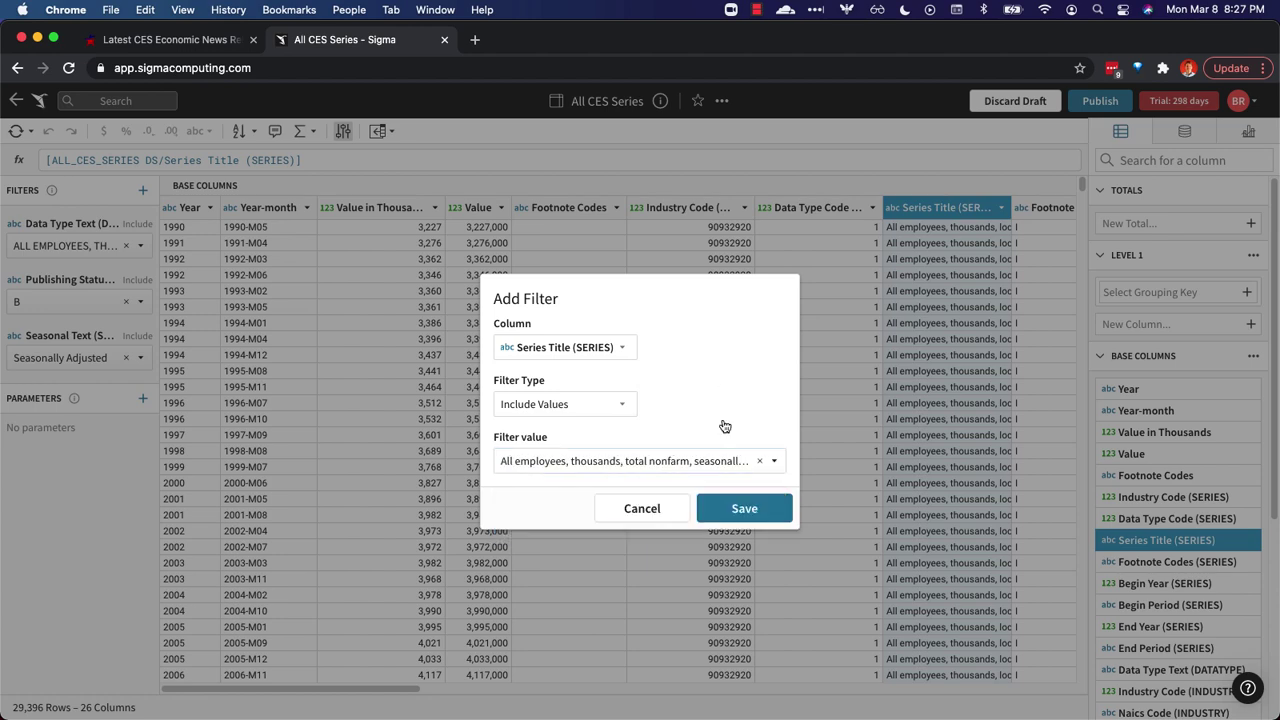
left_click(746, 515)
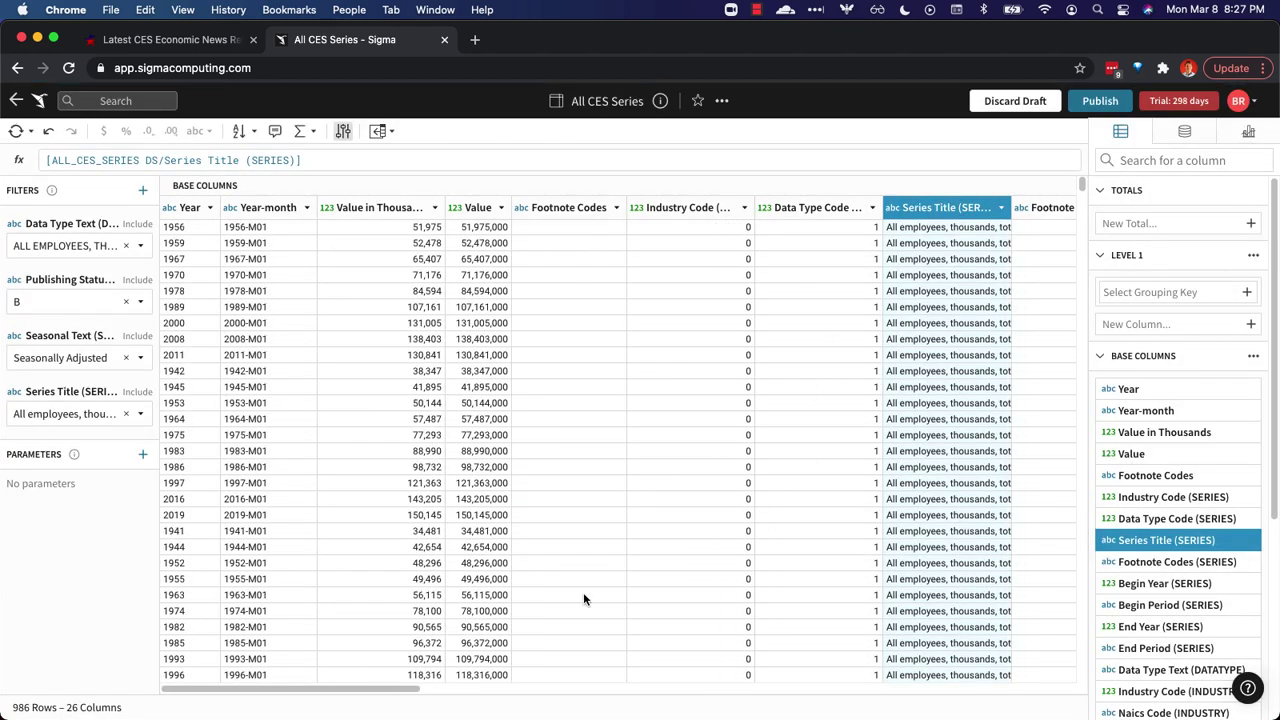
Group the table by Year-month and add a column named CM at that grouping level.
left_click(305, 208)
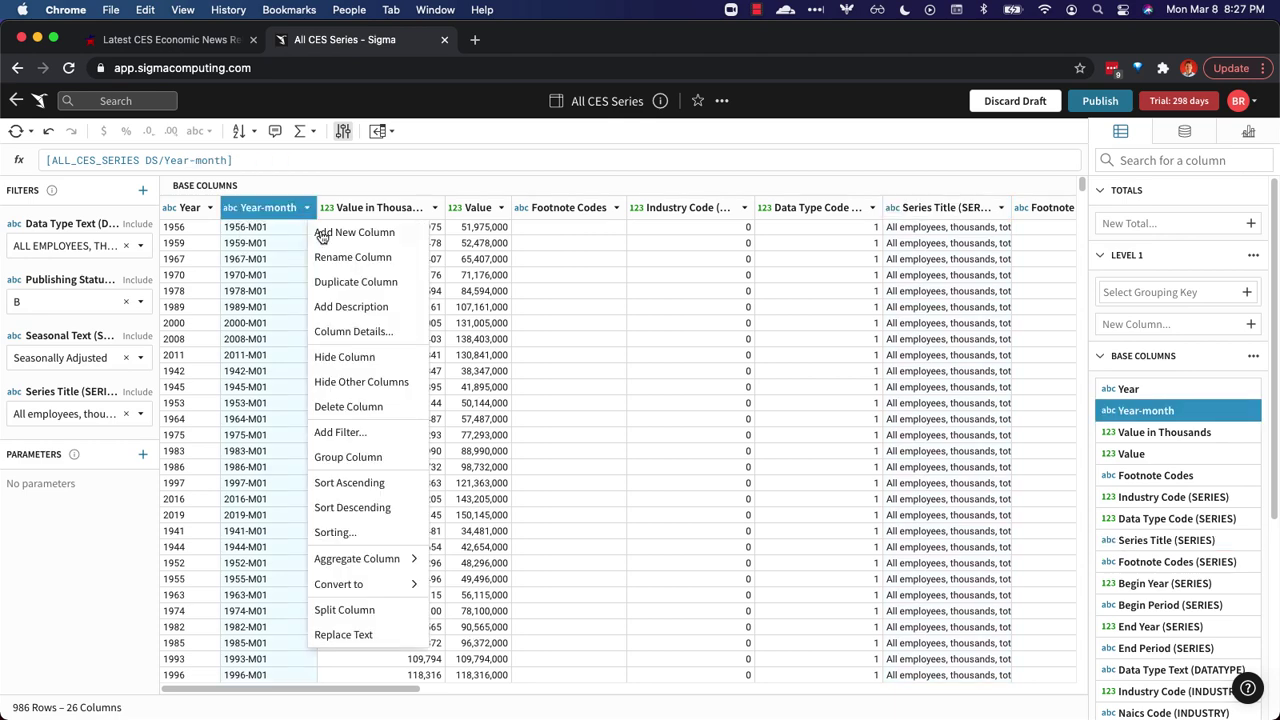
left_click(362, 467)
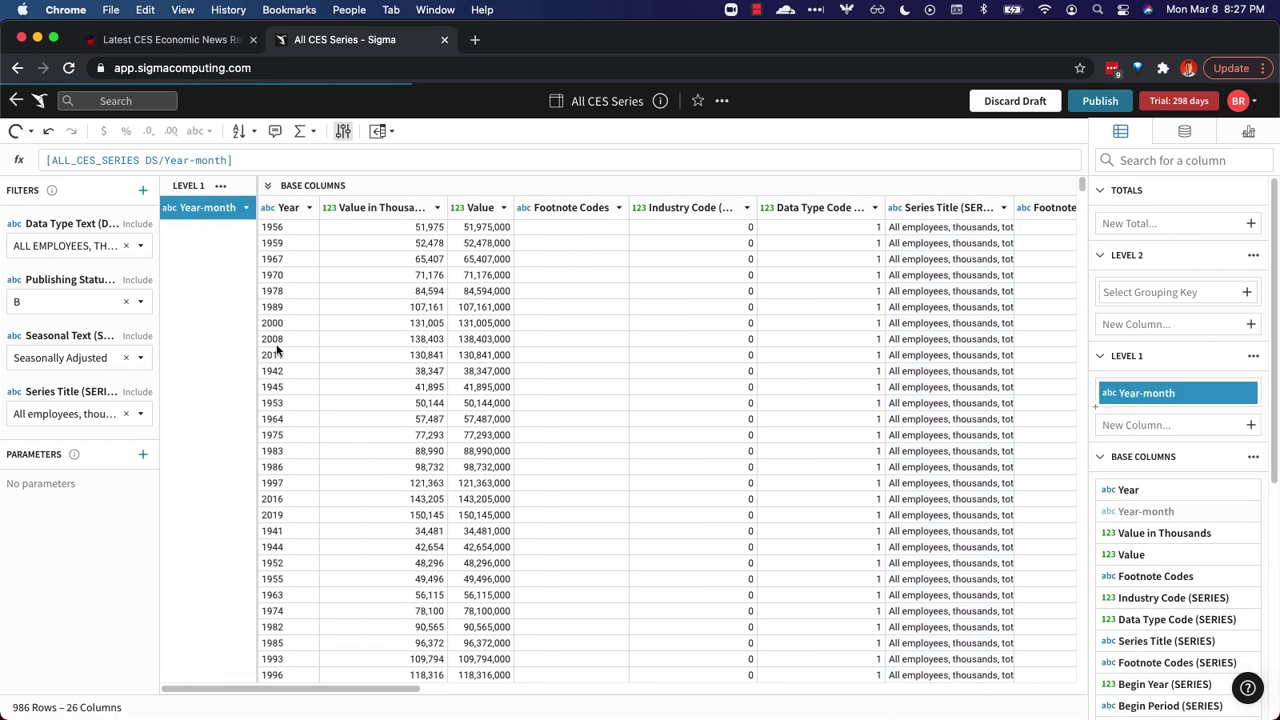
left_click(246, 209)
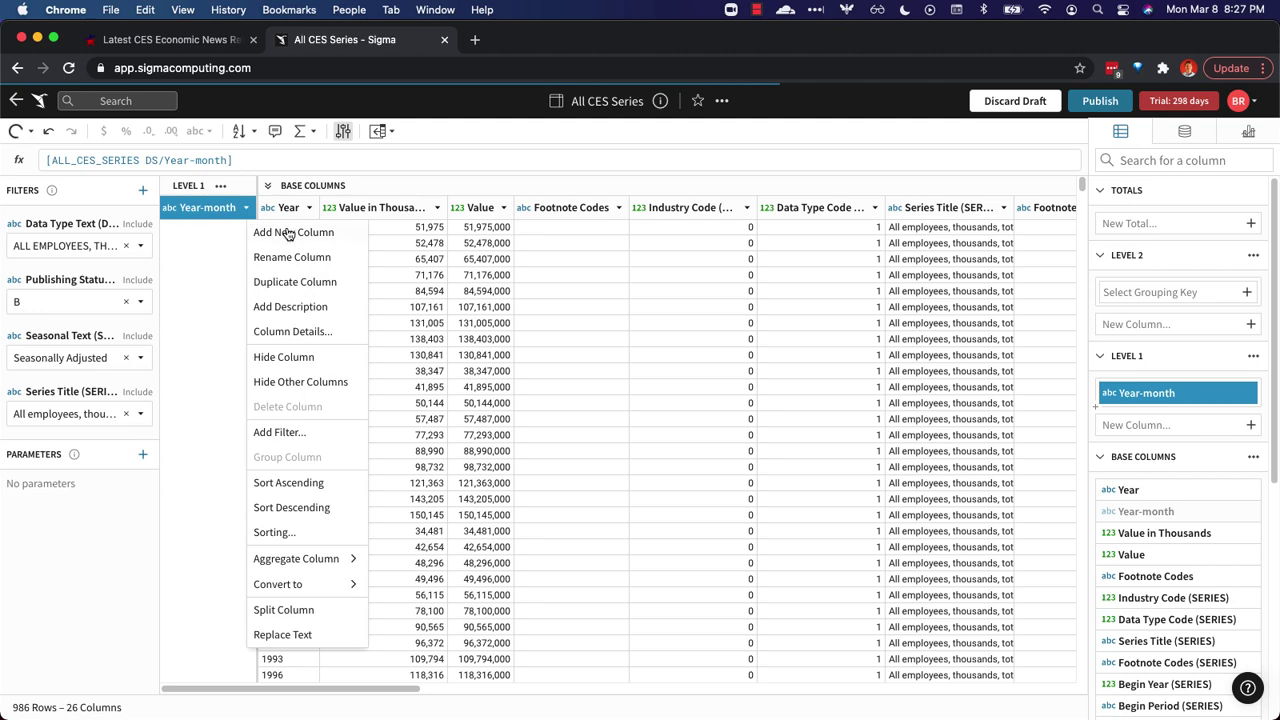
left_click(290, 231)
double_click(293, 210)
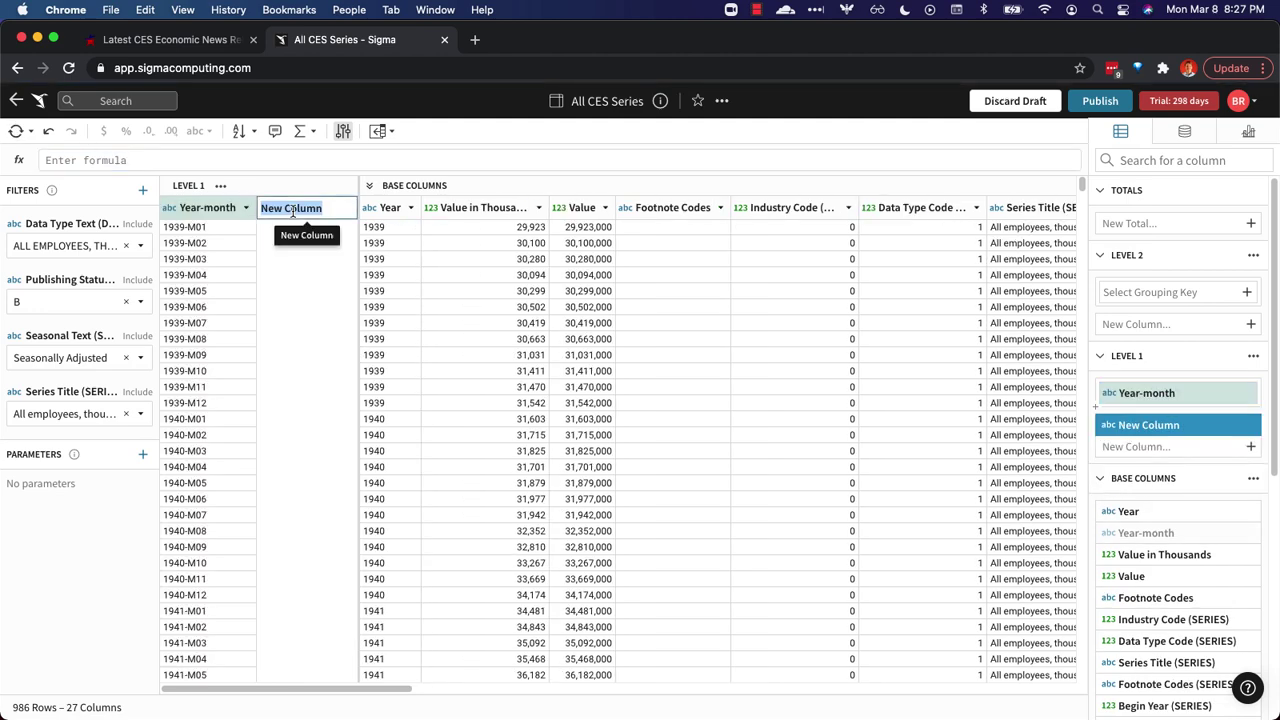
type("CM")
key("Return")
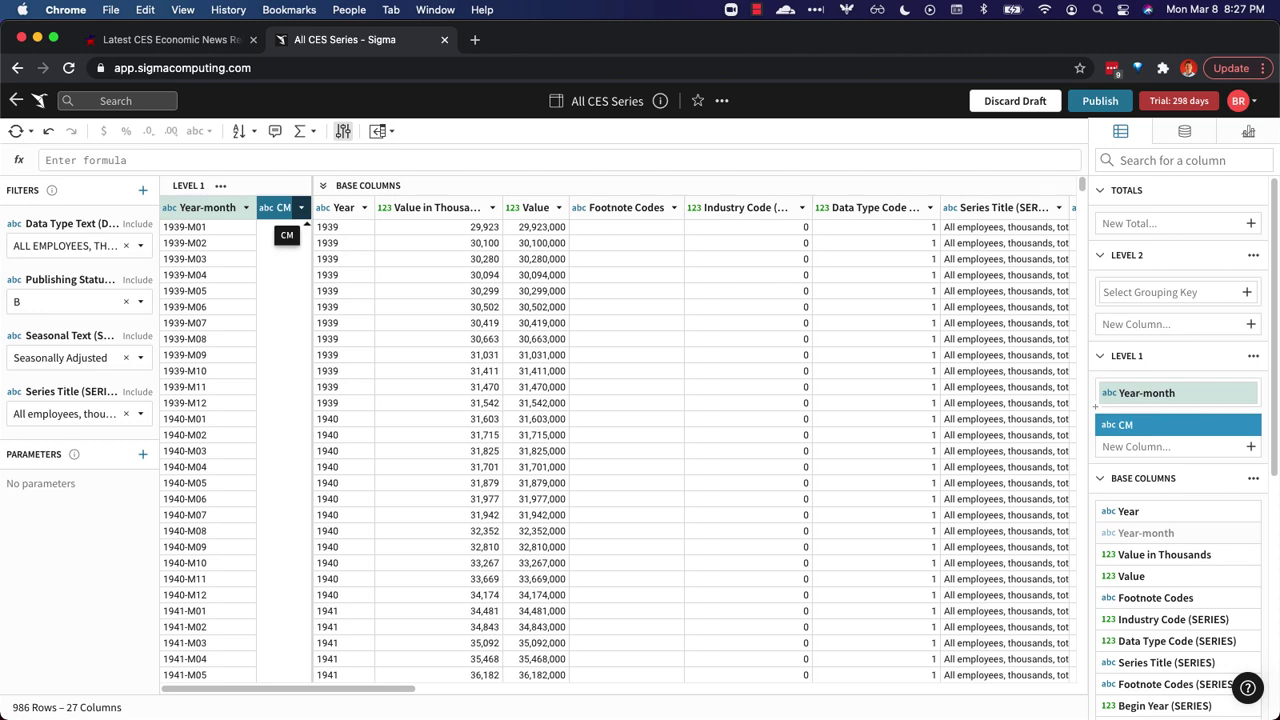
Set the CM column's formula to Sum([Value]).
left_click(279, 162)
type("sum(val")
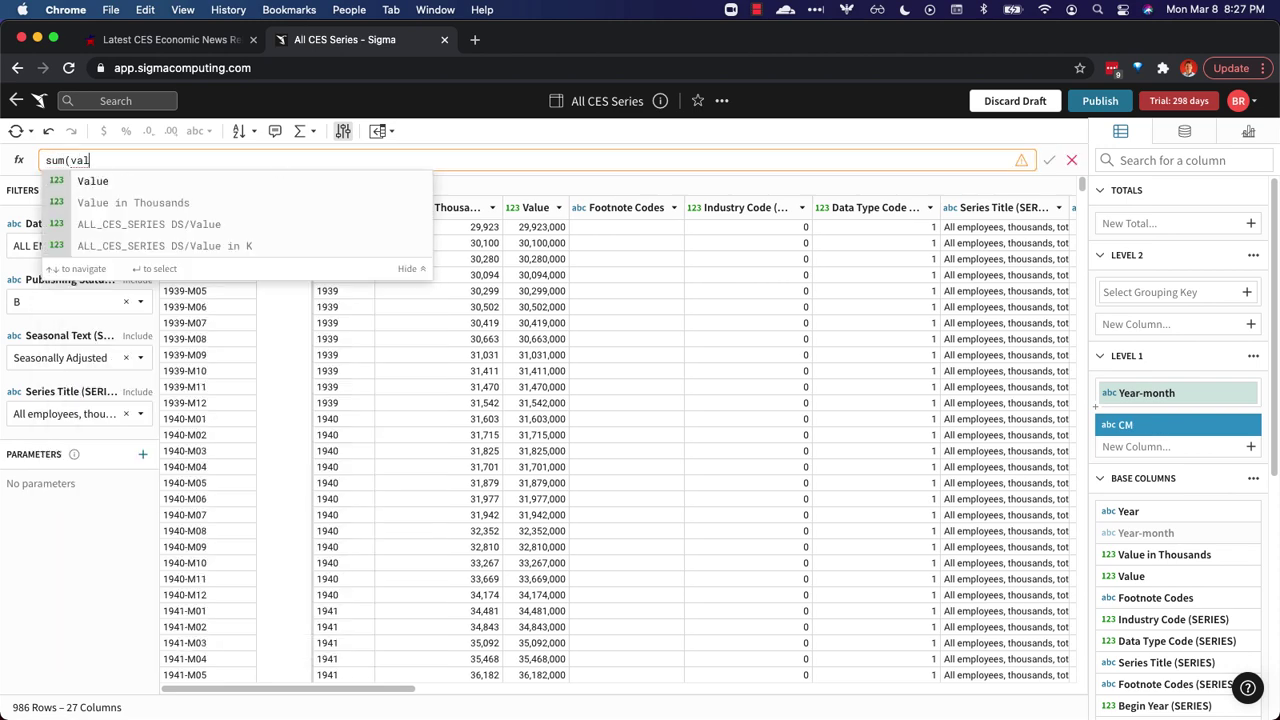
key("Return")
type(")")
key("Return")
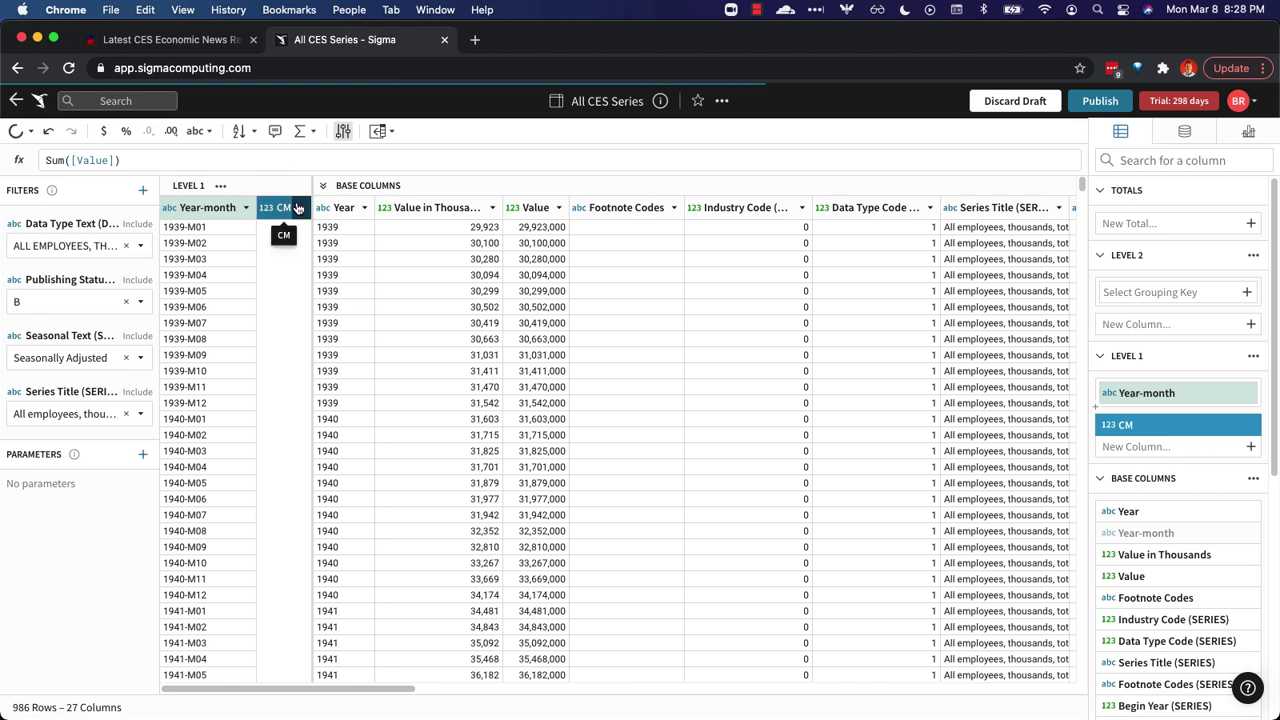
Add another Level 1 column after CM and name it PM.
left_click(299, 211)
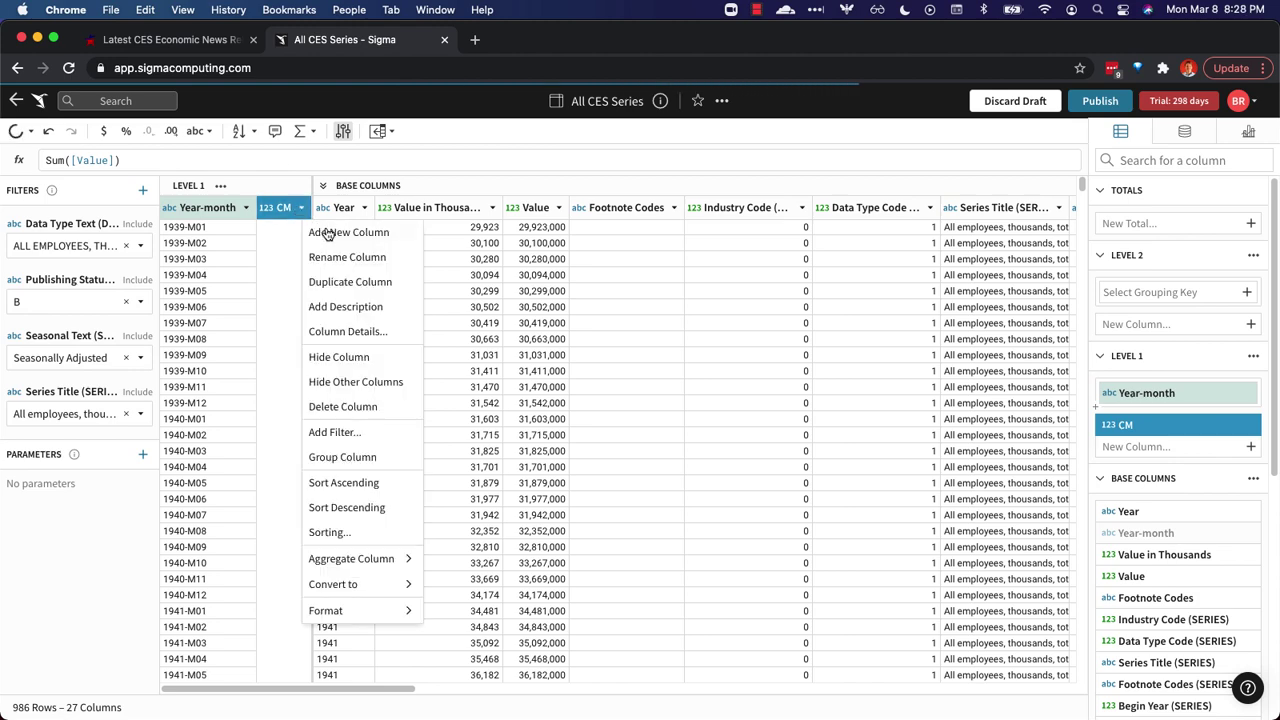
left_click(326, 229)
double_click(342, 208)
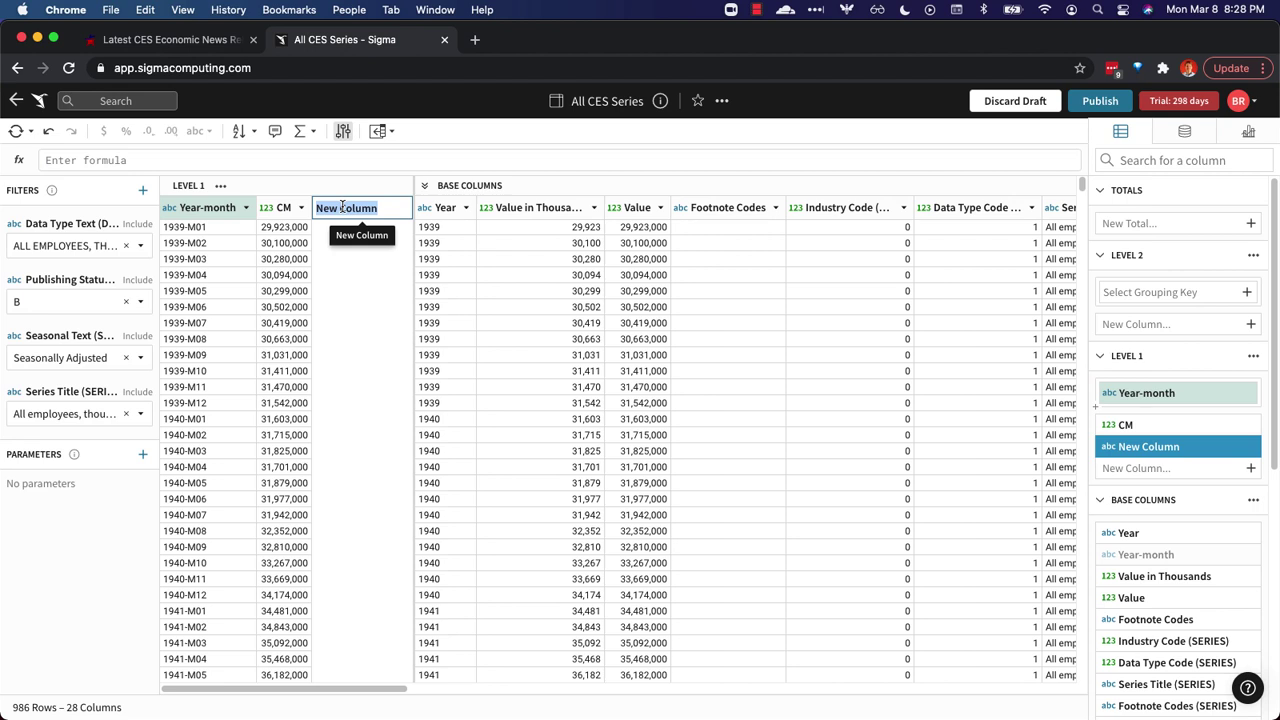
type("PM")
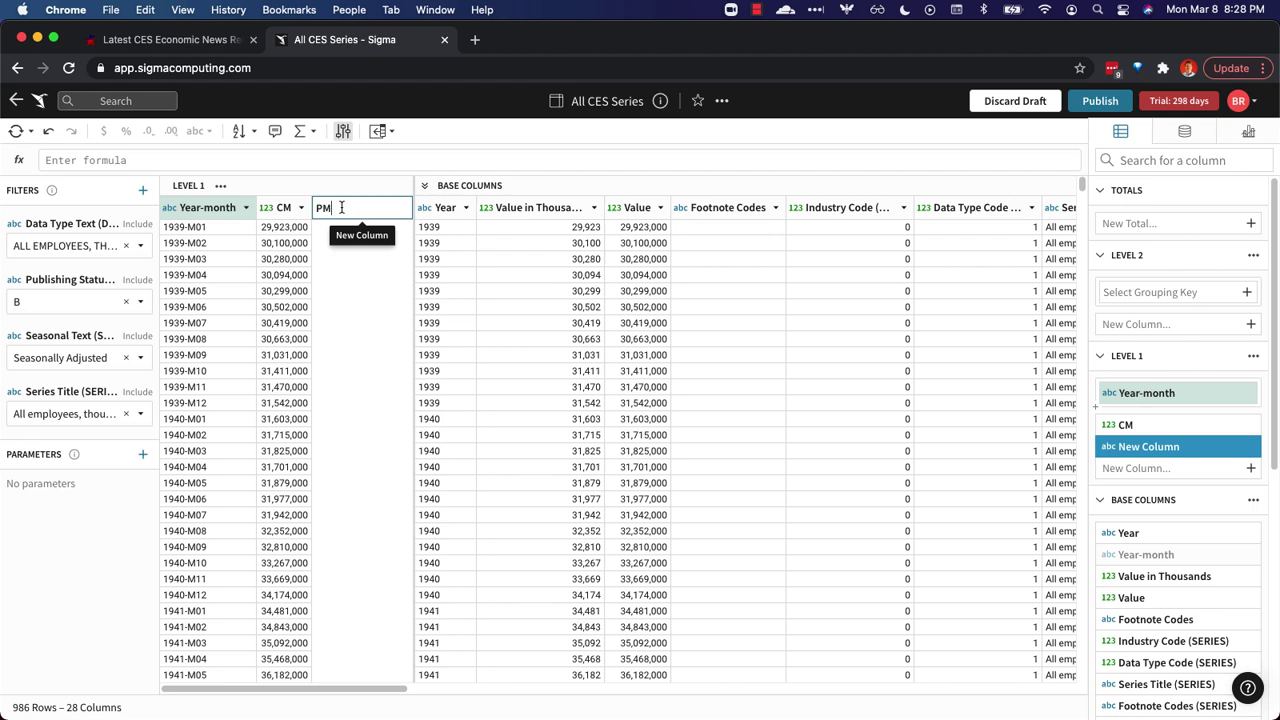
key("Return")
Set the PM column's formula to Lag([CM], 1) and compare its second row with the first CM value.
left_click(320, 159)
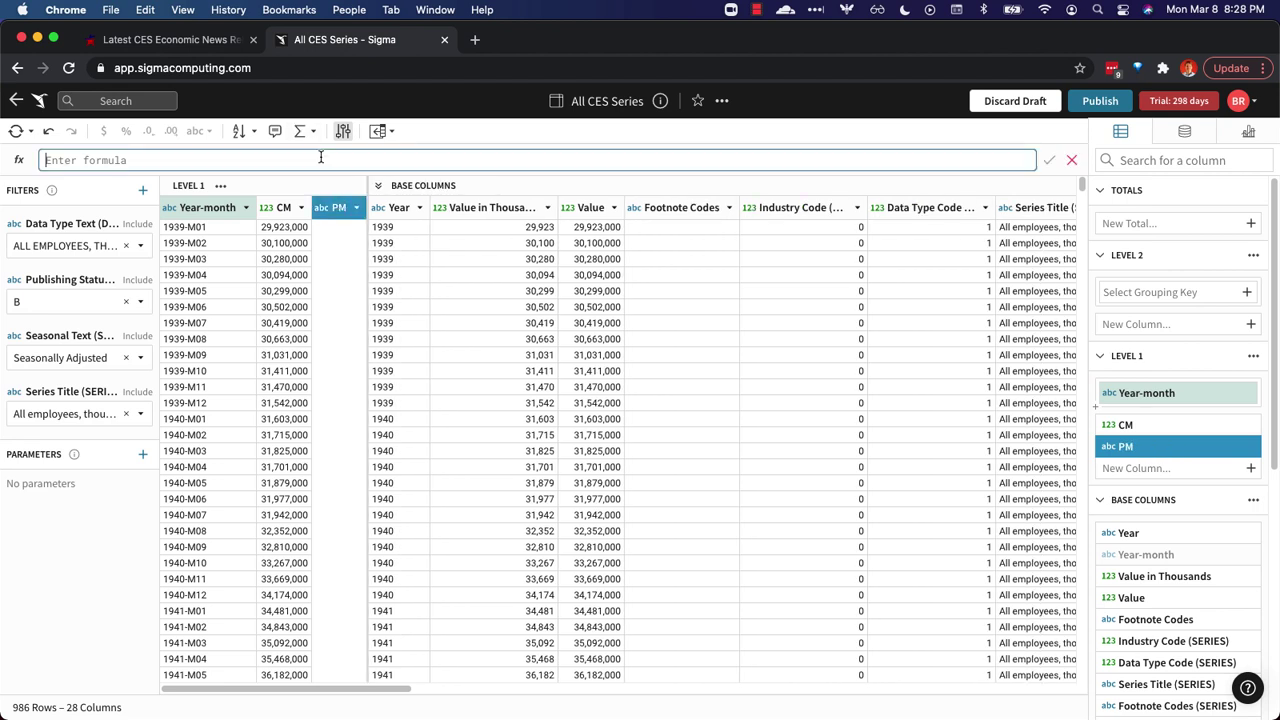
type("la")
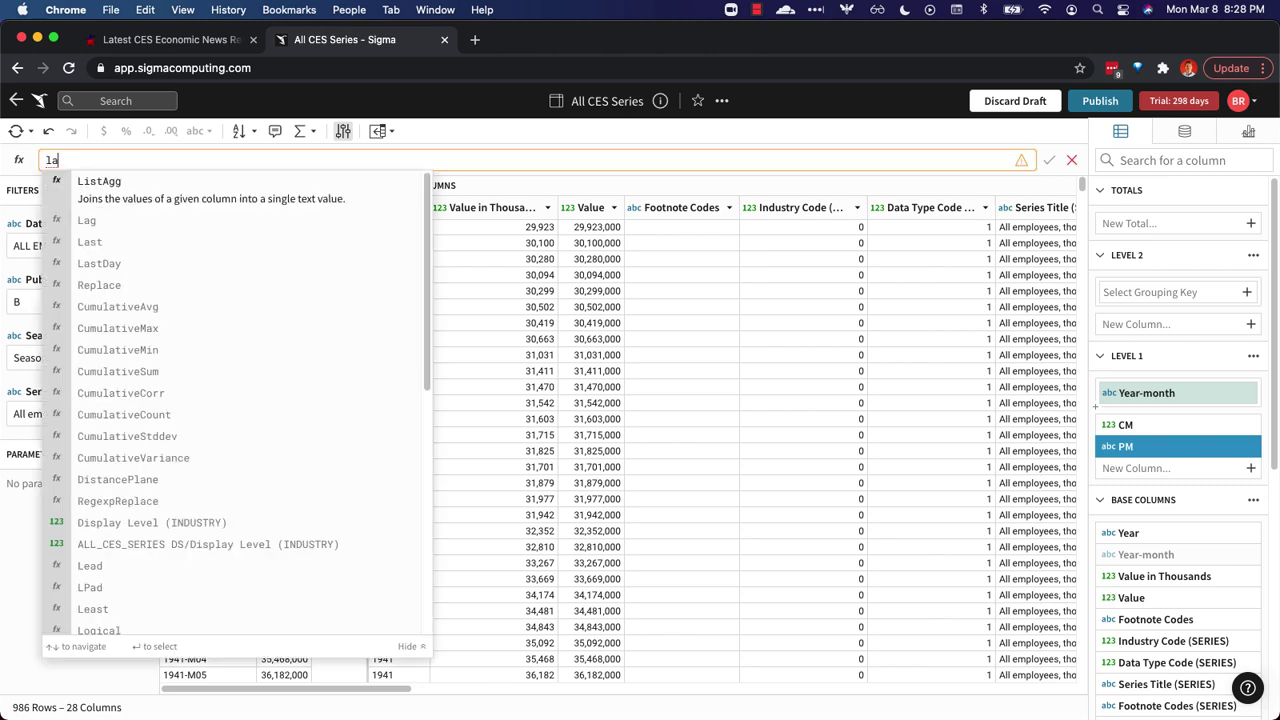
type("g")
key("Return")
type("cm")
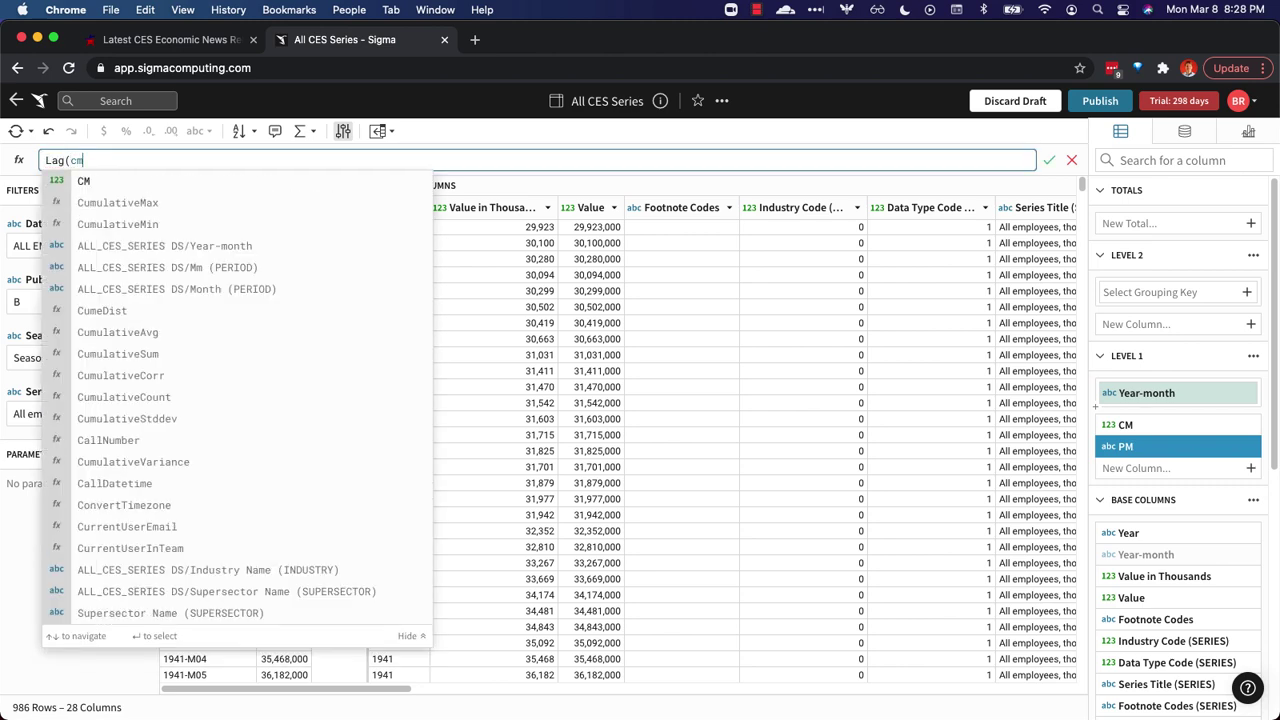
key("Return")
type(", 1)")
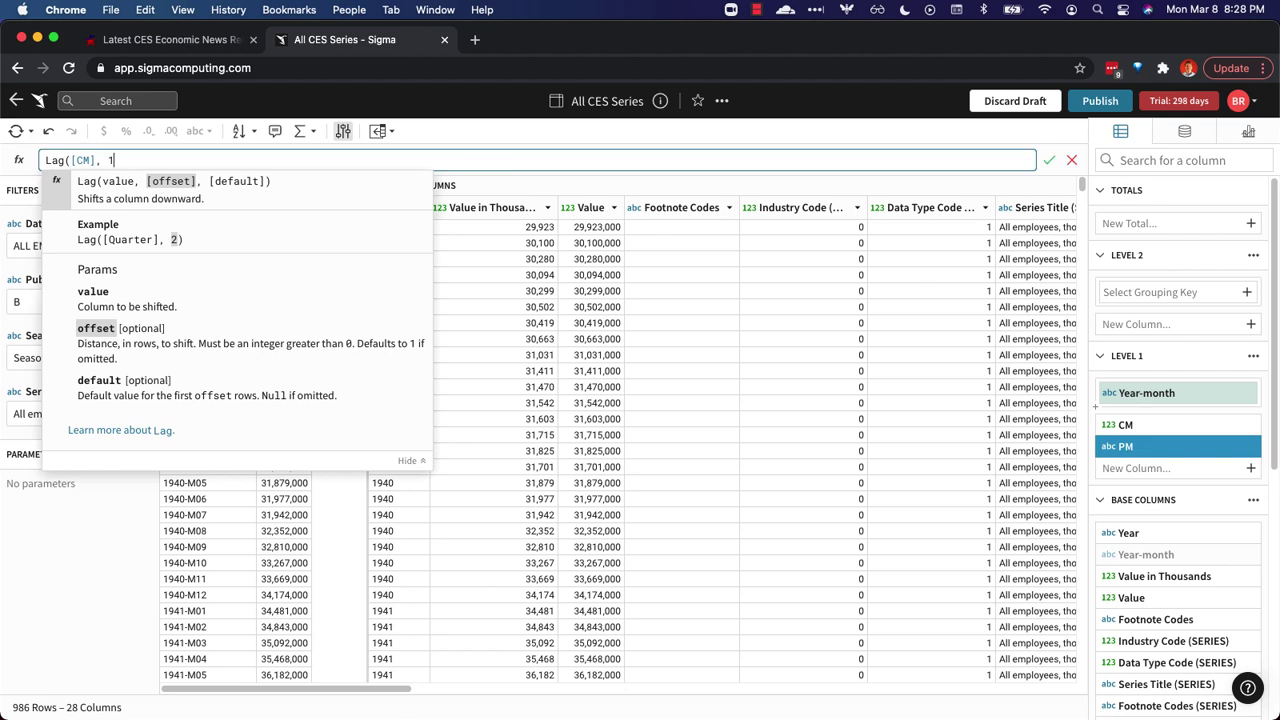
key("Return")
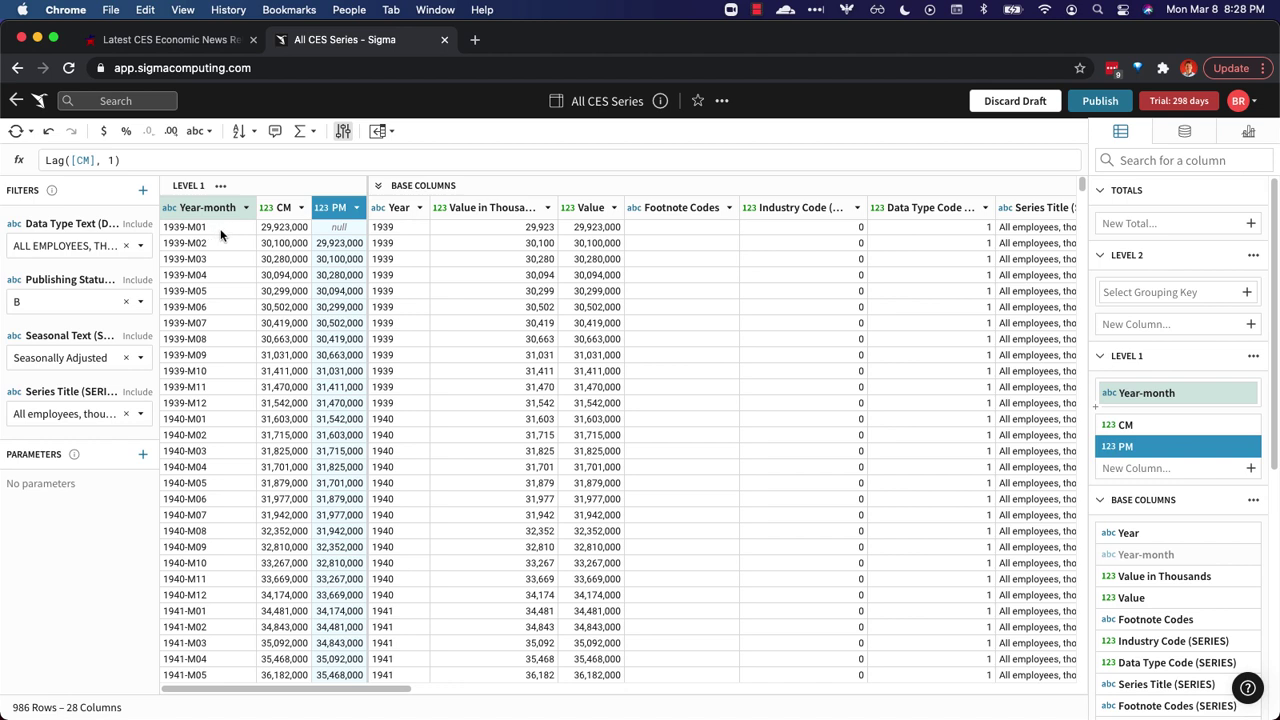
left_click(268, 228)
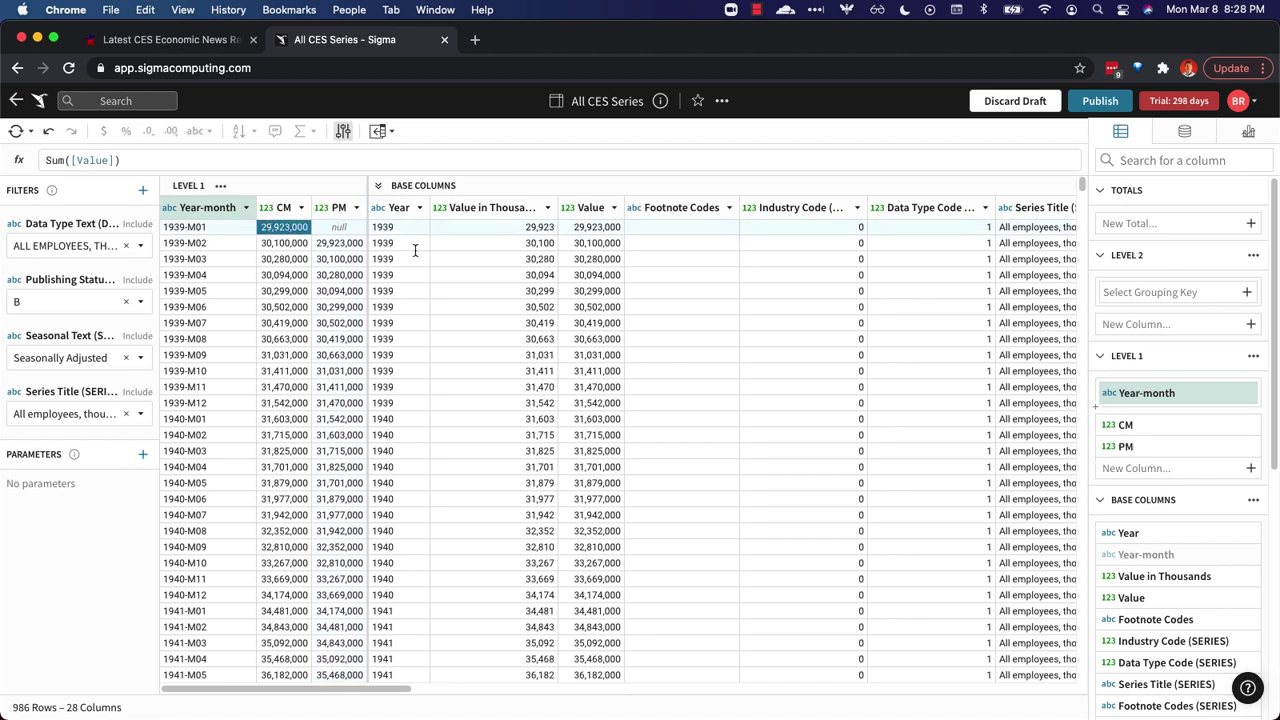
left_click(352, 243)
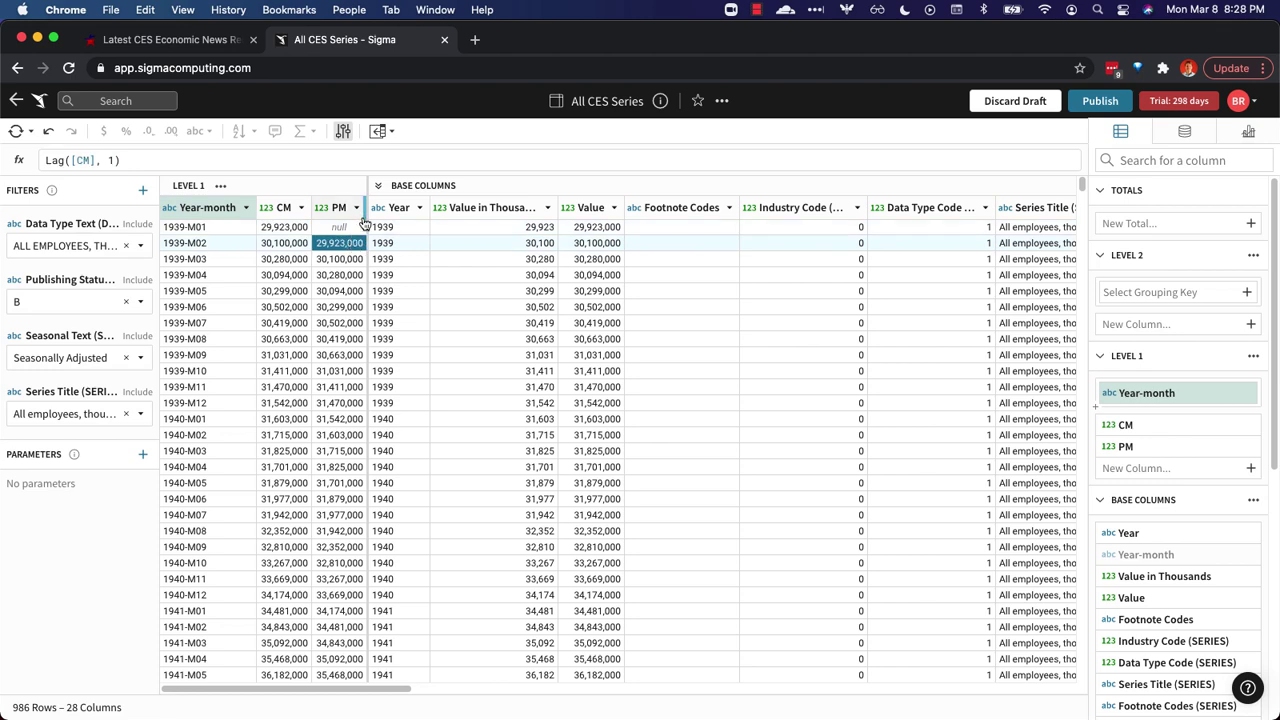
Add a Level 1 column after PM and name it MoM change.
left_click(356, 207)
left_click(404, 232)
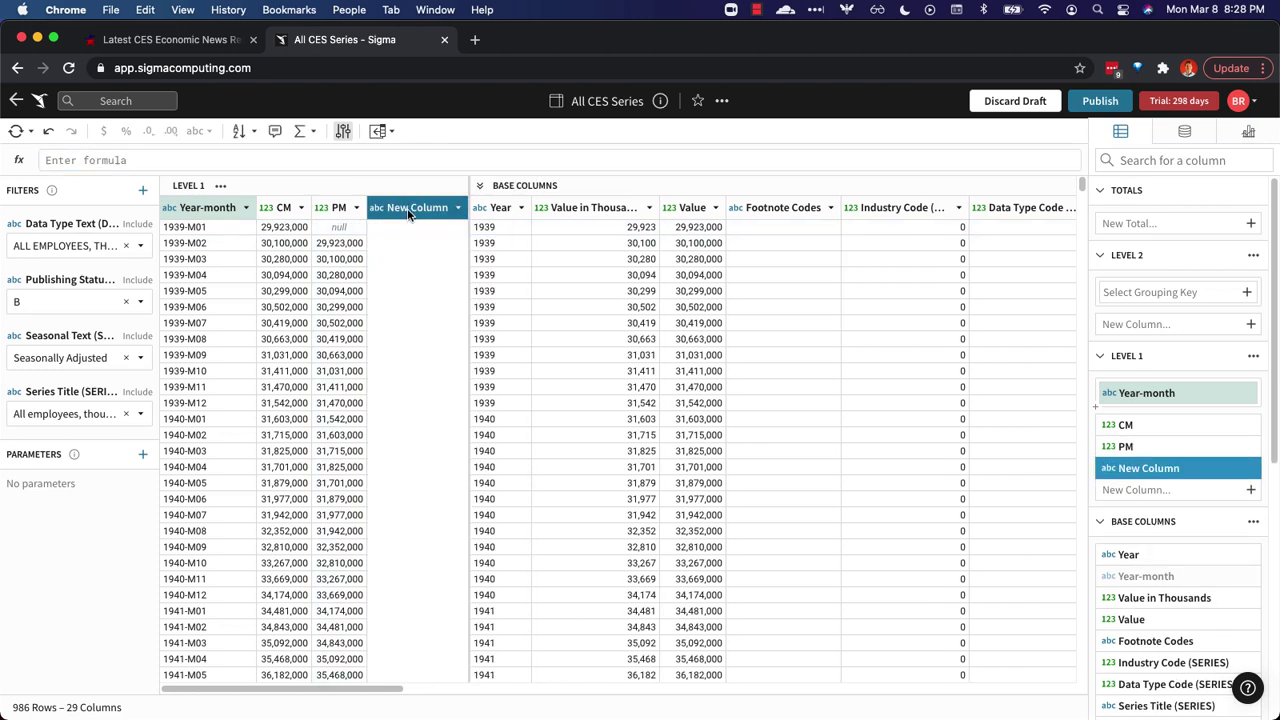
double_click(408, 210)
type("MoM")
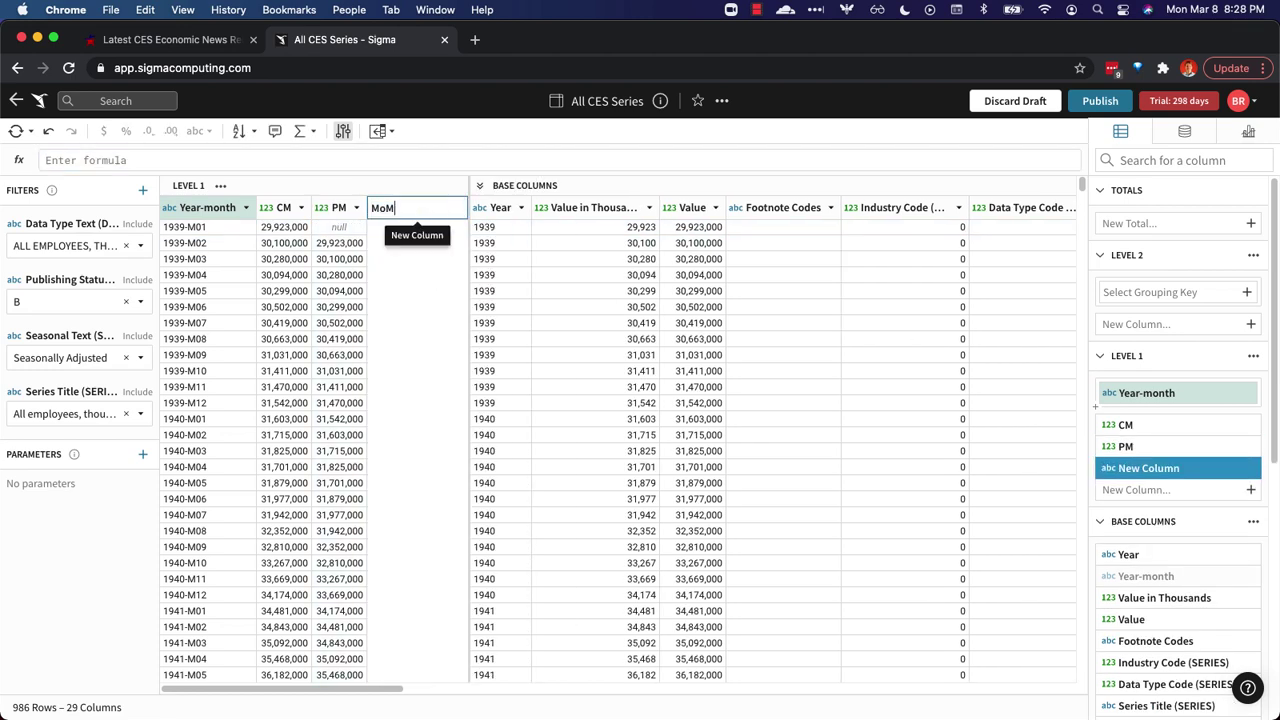
type(" change")
key("Return")
Set the MoM change column's formula to [CM] - [PM].
left_click(390, 162)
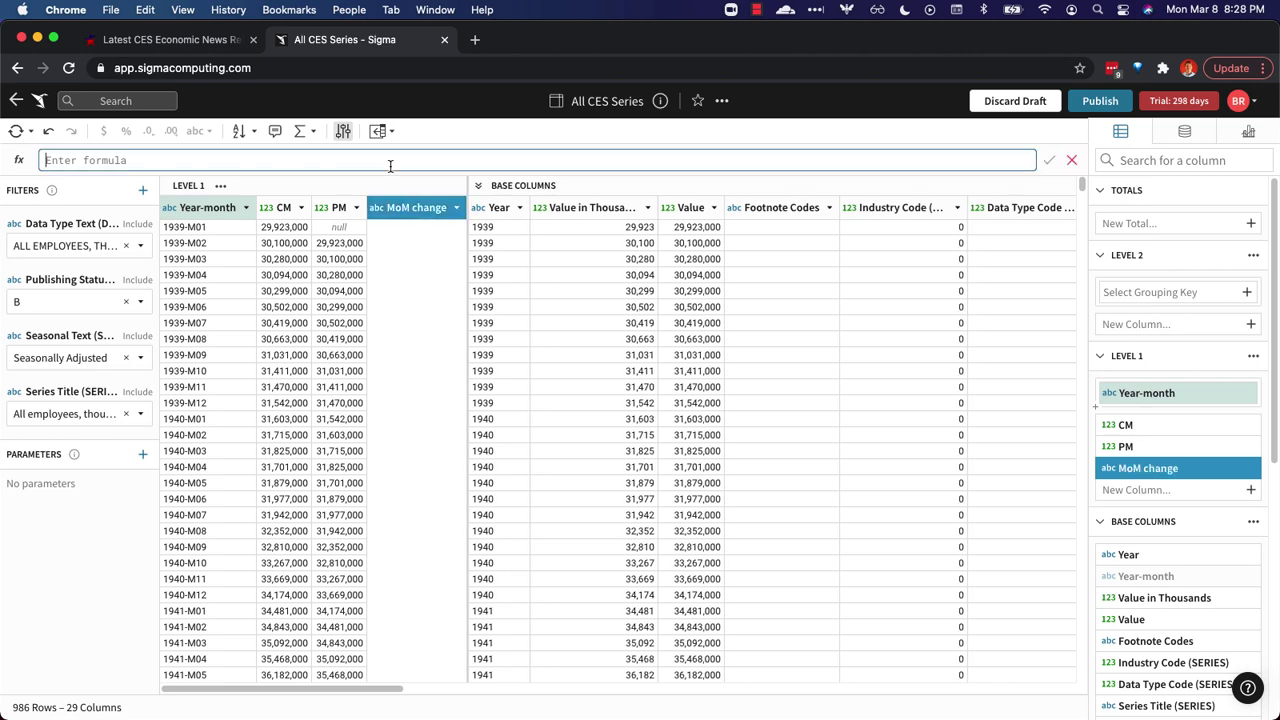
type("[CM]")
type(" - [PM]")
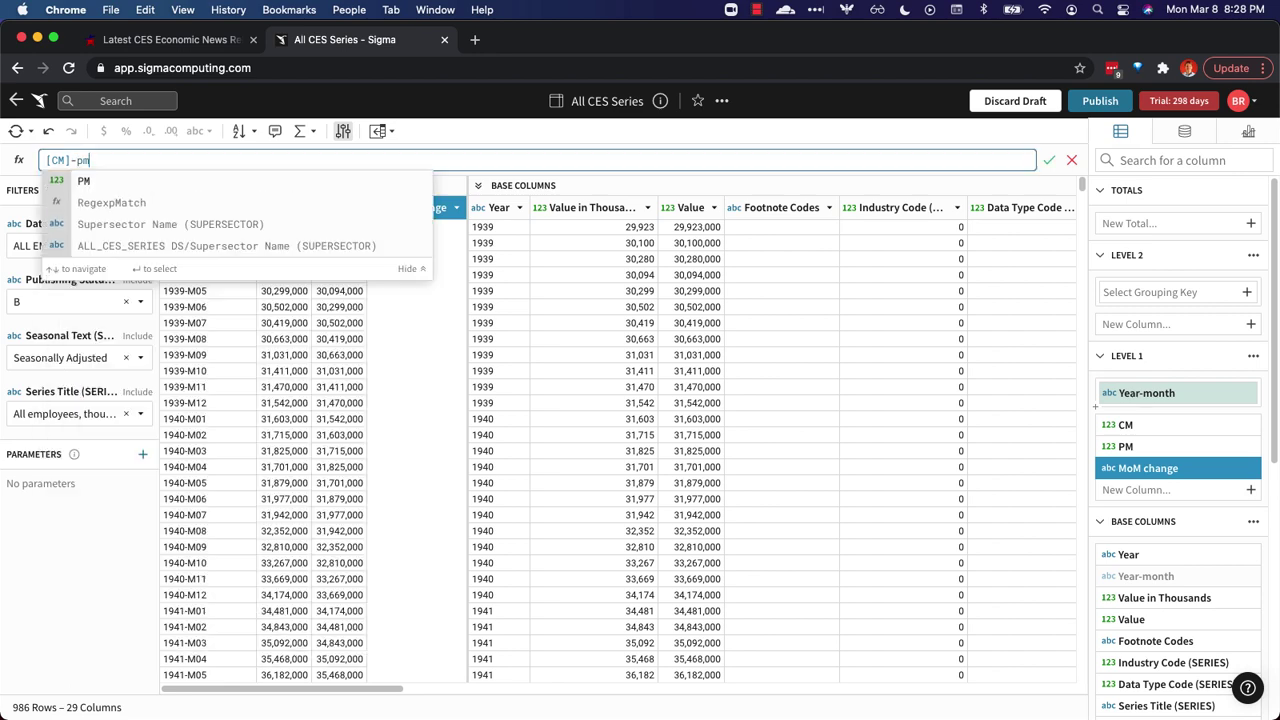
key("Return")
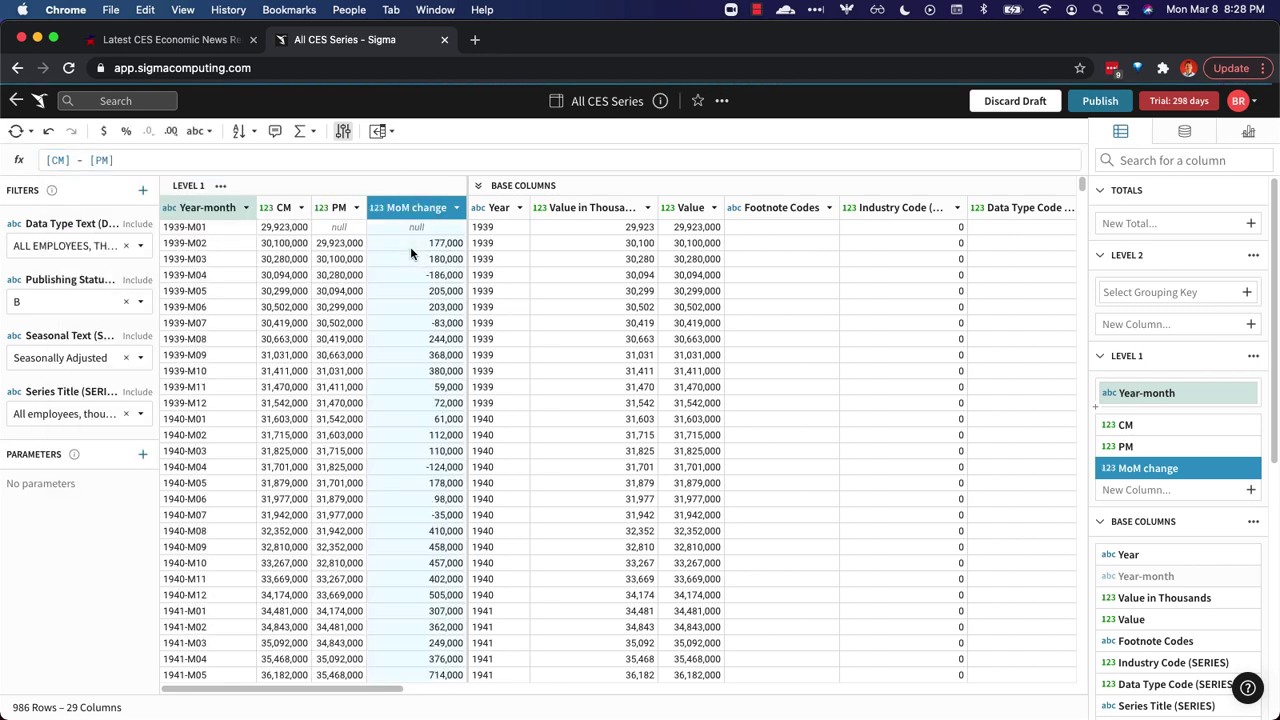
Filter the Year column to include only 2020 and 2021.
left_click(520, 208)
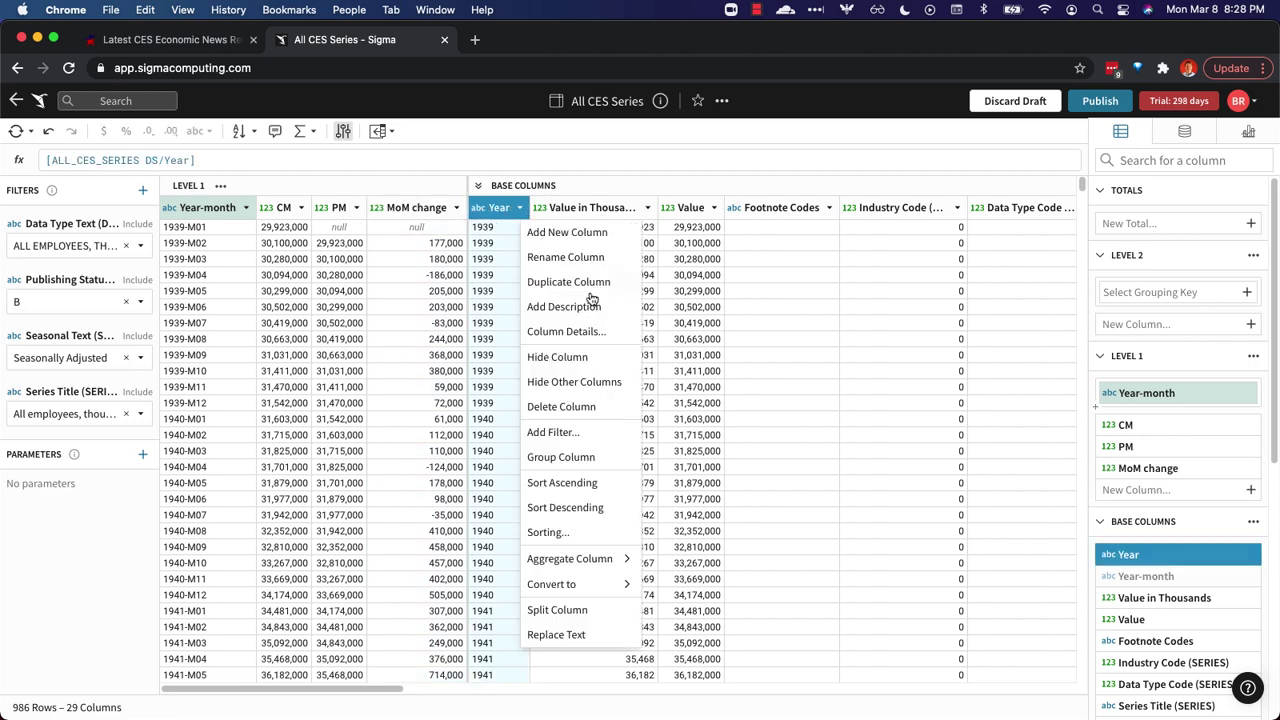
left_click(562, 433)
left_click(562, 461)
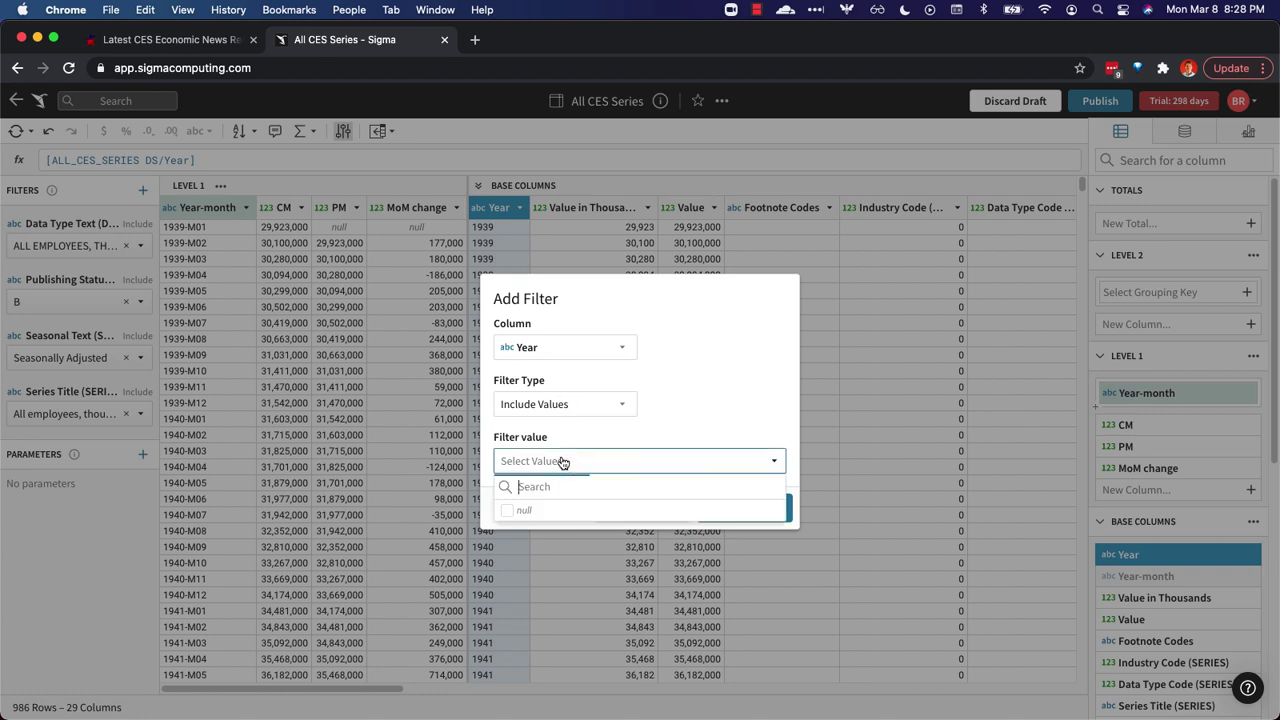
type("202")
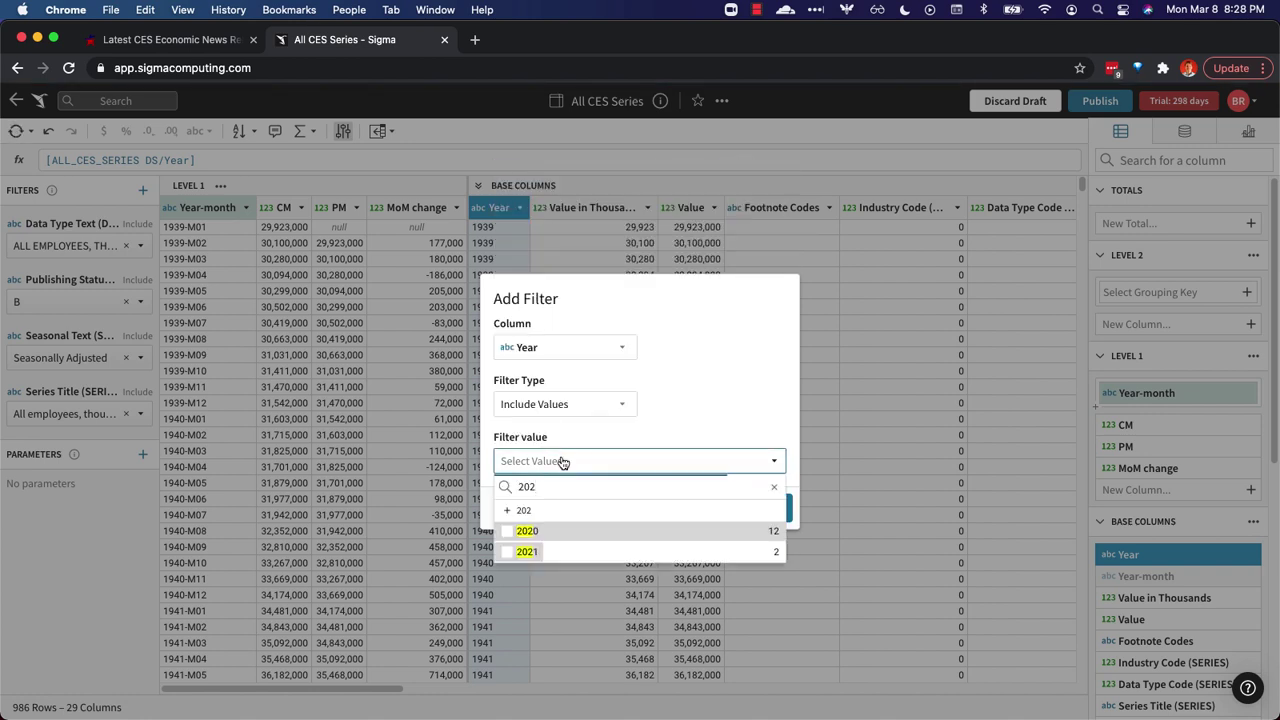
left_click(508, 532)
left_click(507, 551)
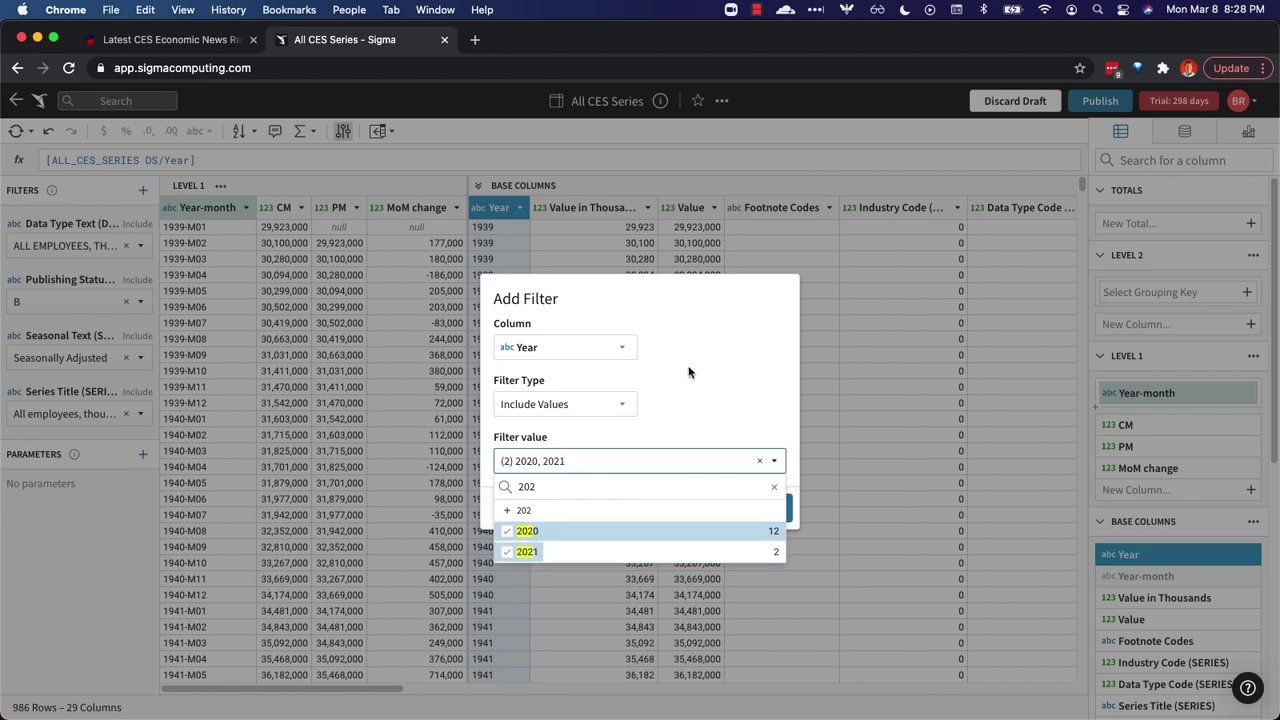
left_click(686, 375)
left_click(752, 505)
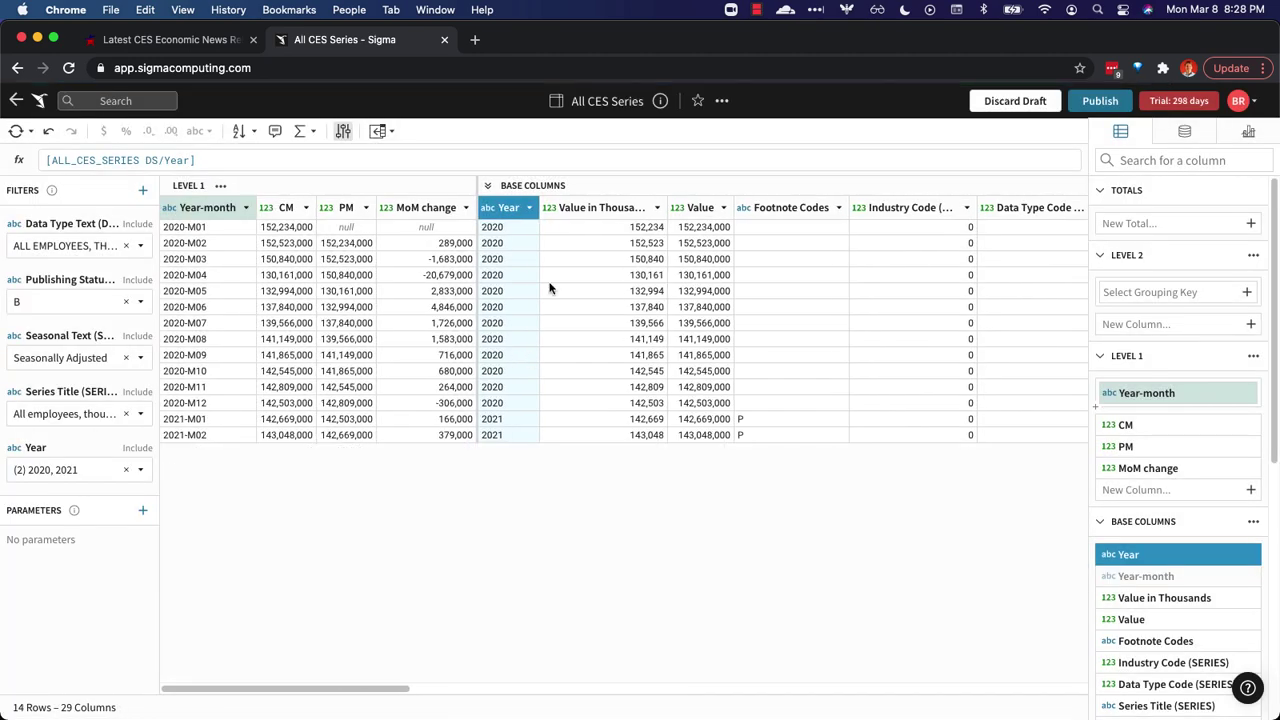
Check the MoM change for 2021-M02 and add Series Title (SERIES) as the Level 2 grouping key.
left_click(429, 437)
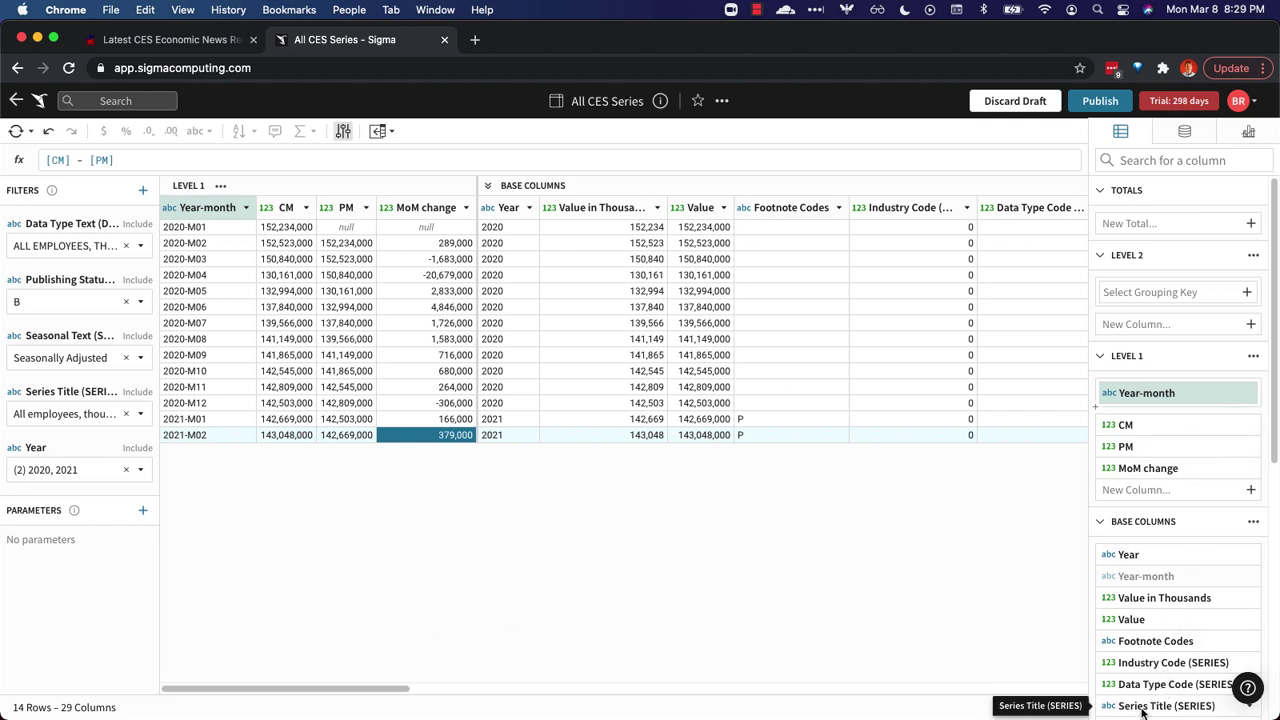
left_click_drag(1143, 708, 1152, 298)
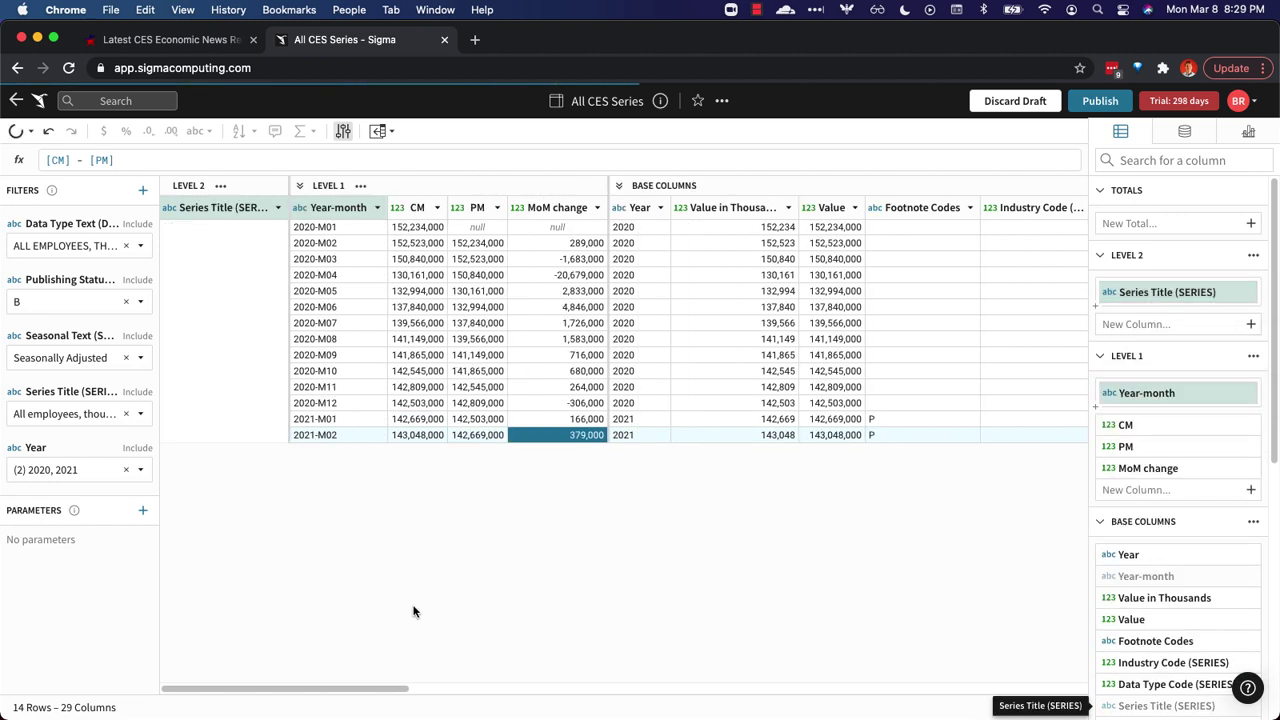
Add a Level 2 column named TY CM with the formula SumIf([CM], [Year-month] = "2021-M02").
left_click(278, 207)
left_click(302, 231)
type("TY CM")
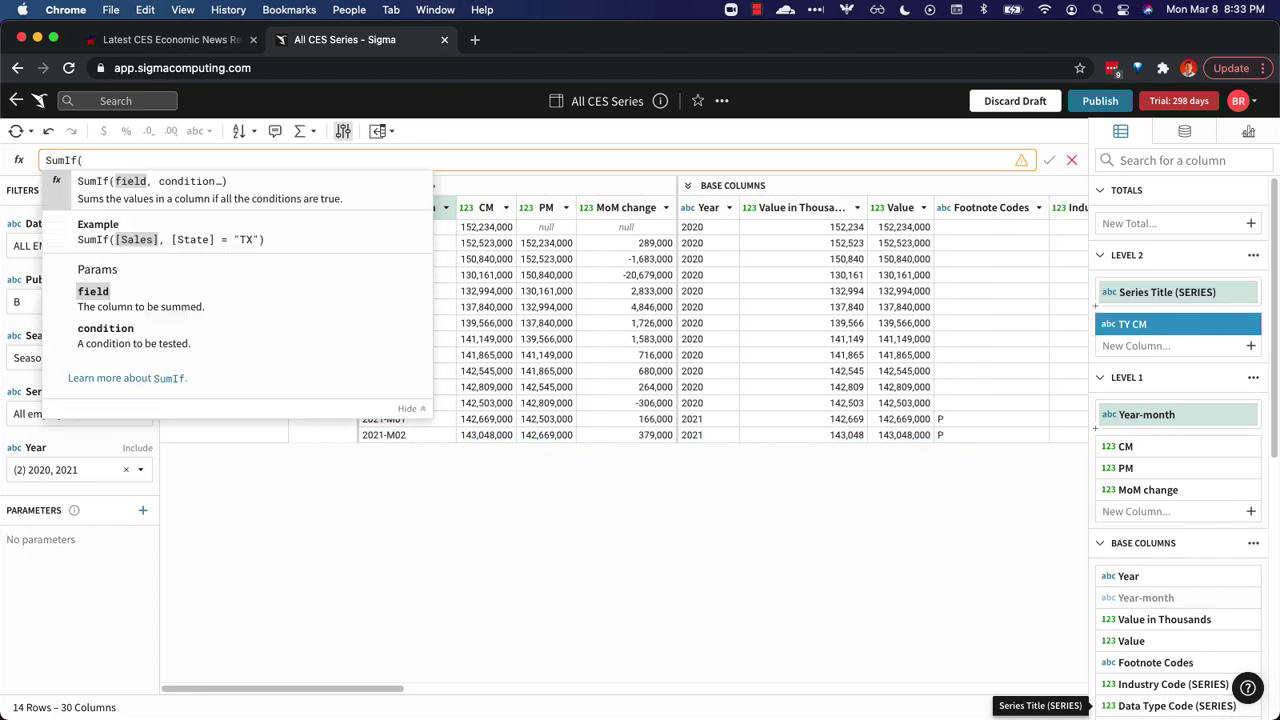
type("[CM],yearm")
key("Return")
type("= \"2021-M02\")")
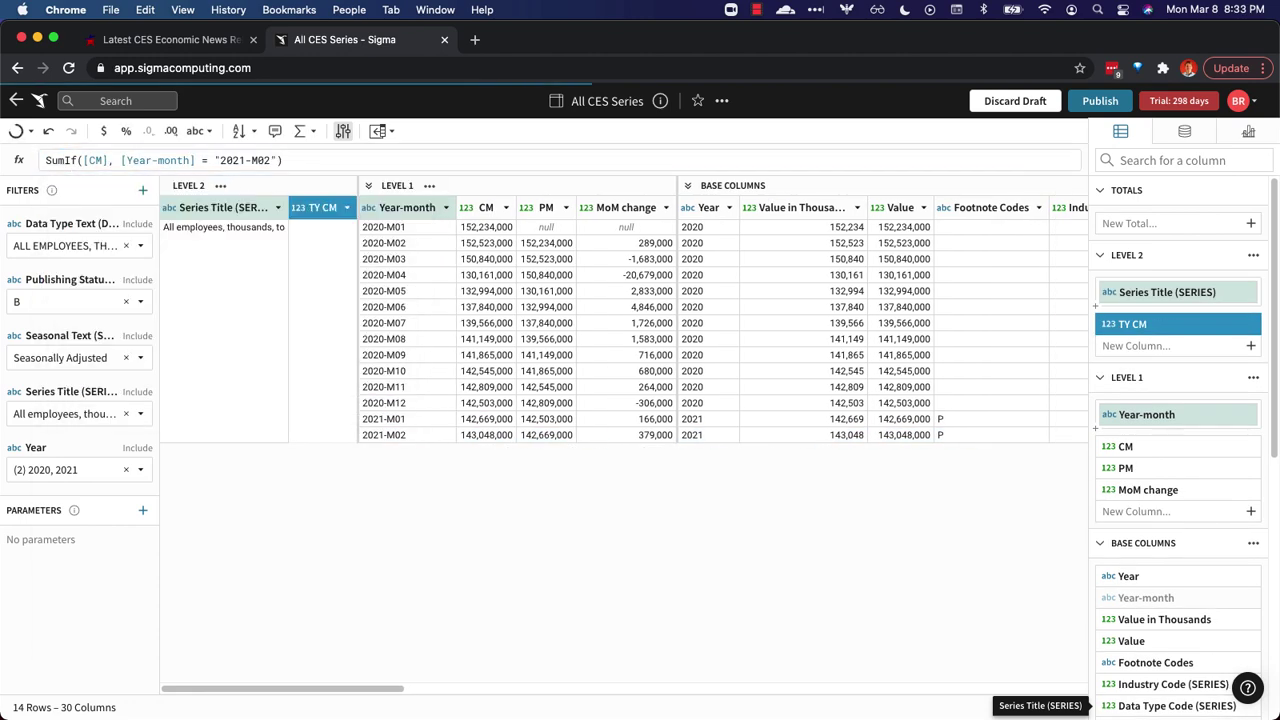
key("Return")
Add a Level 2 column named Prepandemic with the formula SumIf([CM], [Year-month] = "2020-M02").
left_click(1250, 345)
type("Prepandemic")
key("Return")
type("sumif([CM], [Year-month] = \"2020-M01\")")
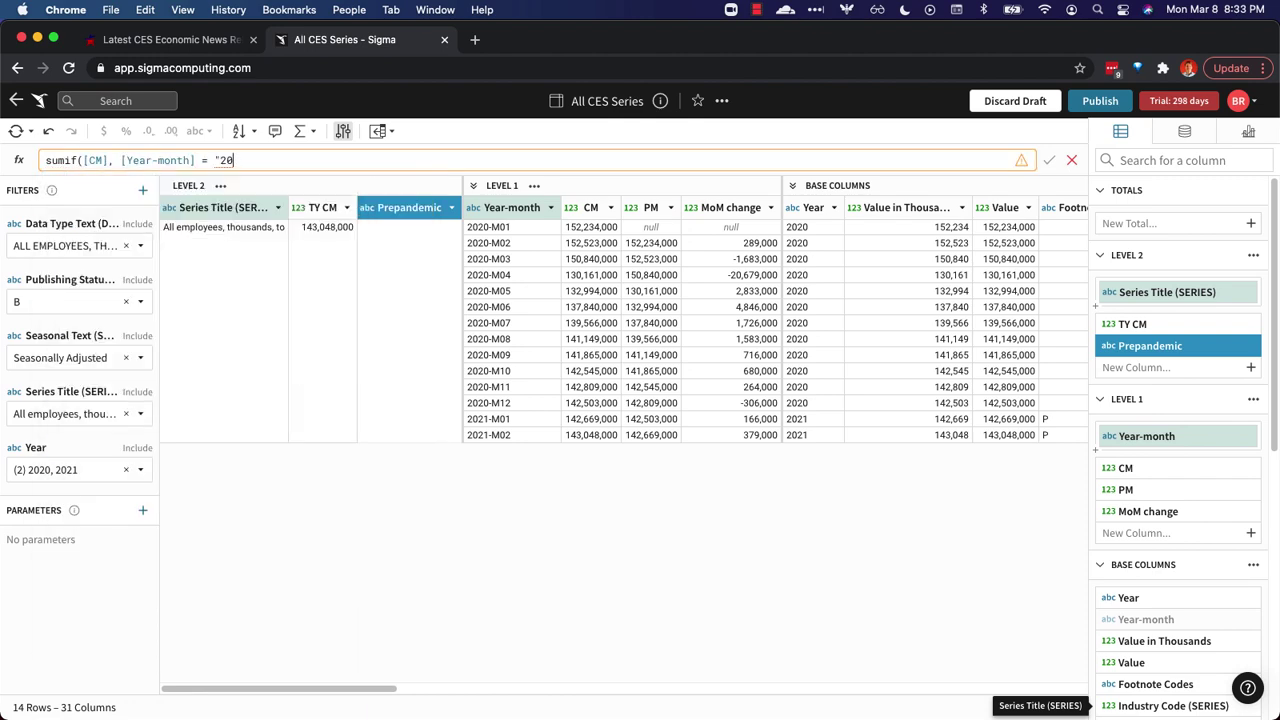
key("Return")
Add a Level 2 column named YoY change after Prepandemic with the formula [TY CM] - [Prepandemic].
left_click(451, 207)
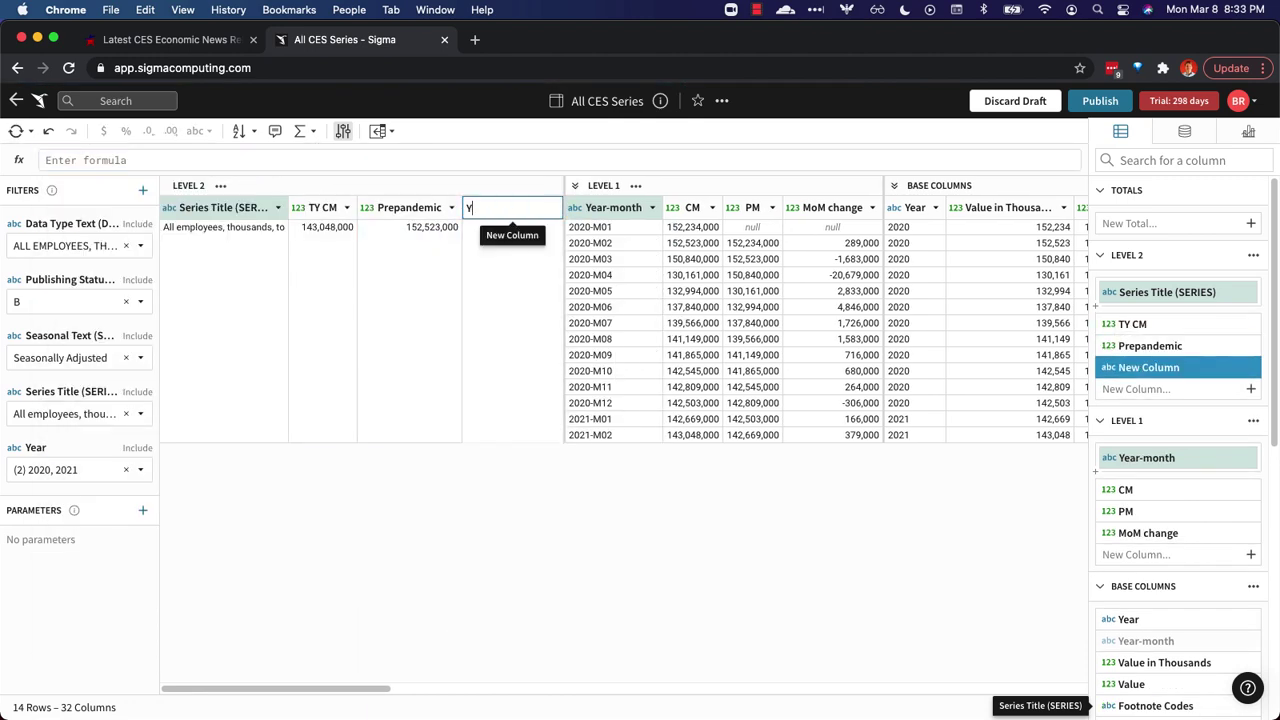
type("YoY change")
key("Tab")
type("[TY CM] - [Prepandemic]")
key("Return")
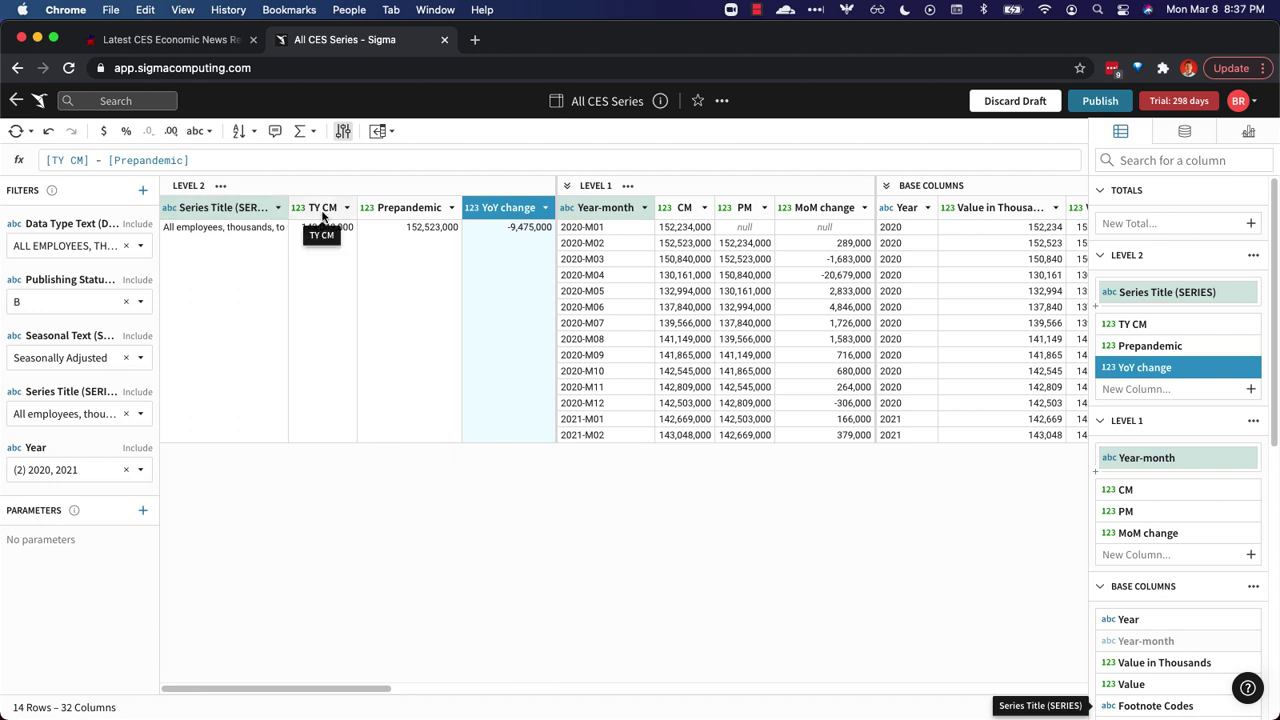
Review the TY CM, Prepandemic and YoY change formulas and compare YoY change with the 2021-M02 MoM change.
left_click(327, 235)
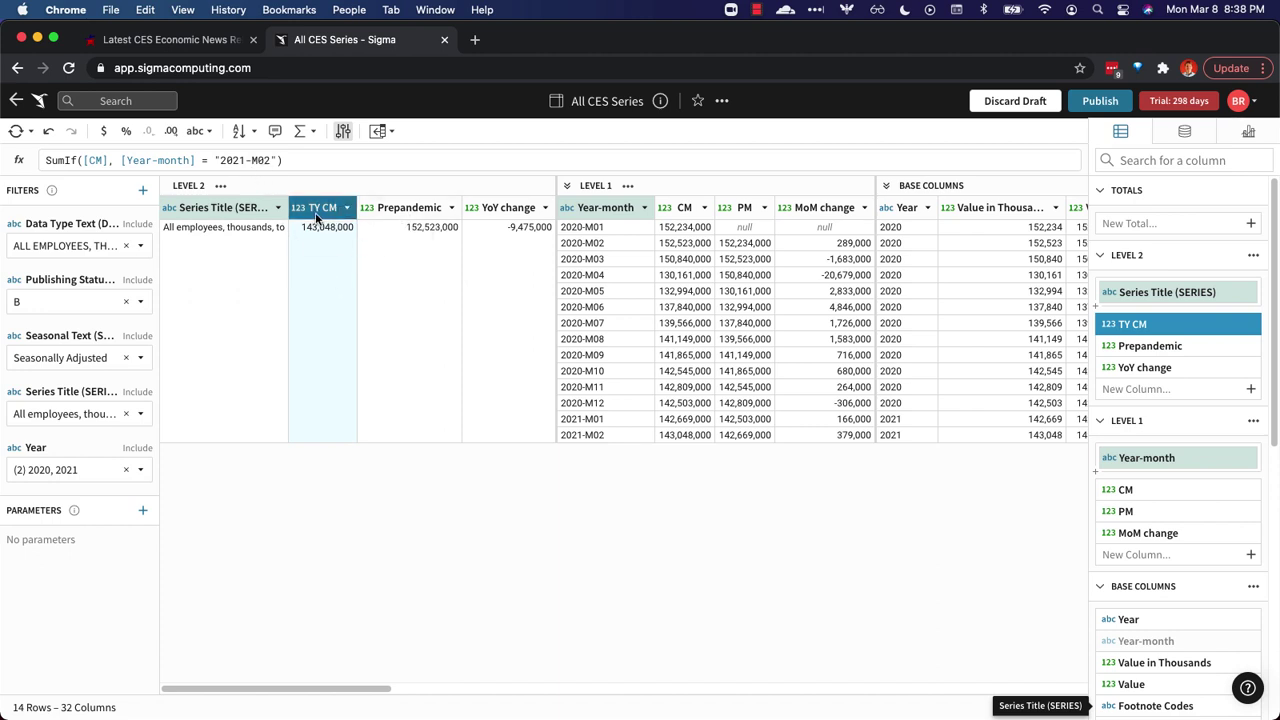
left_click(406, 212)
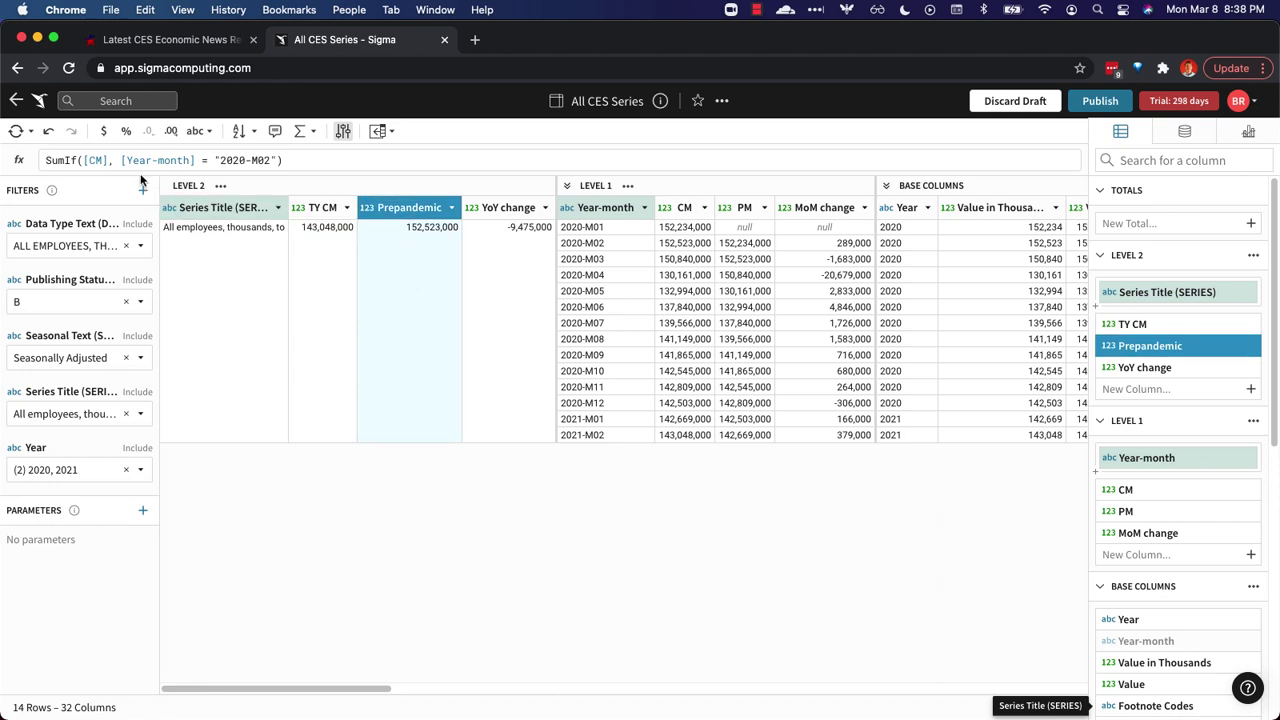
left_click(472, 229)
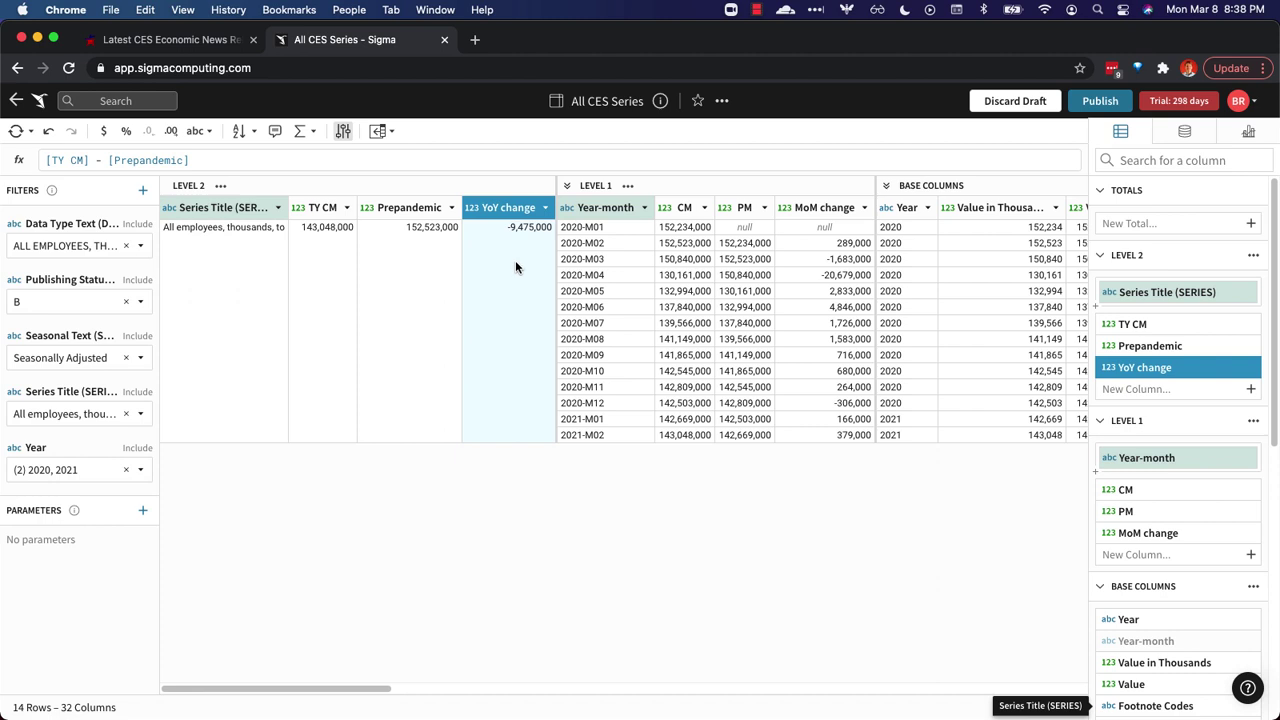
left_click(836, 440)
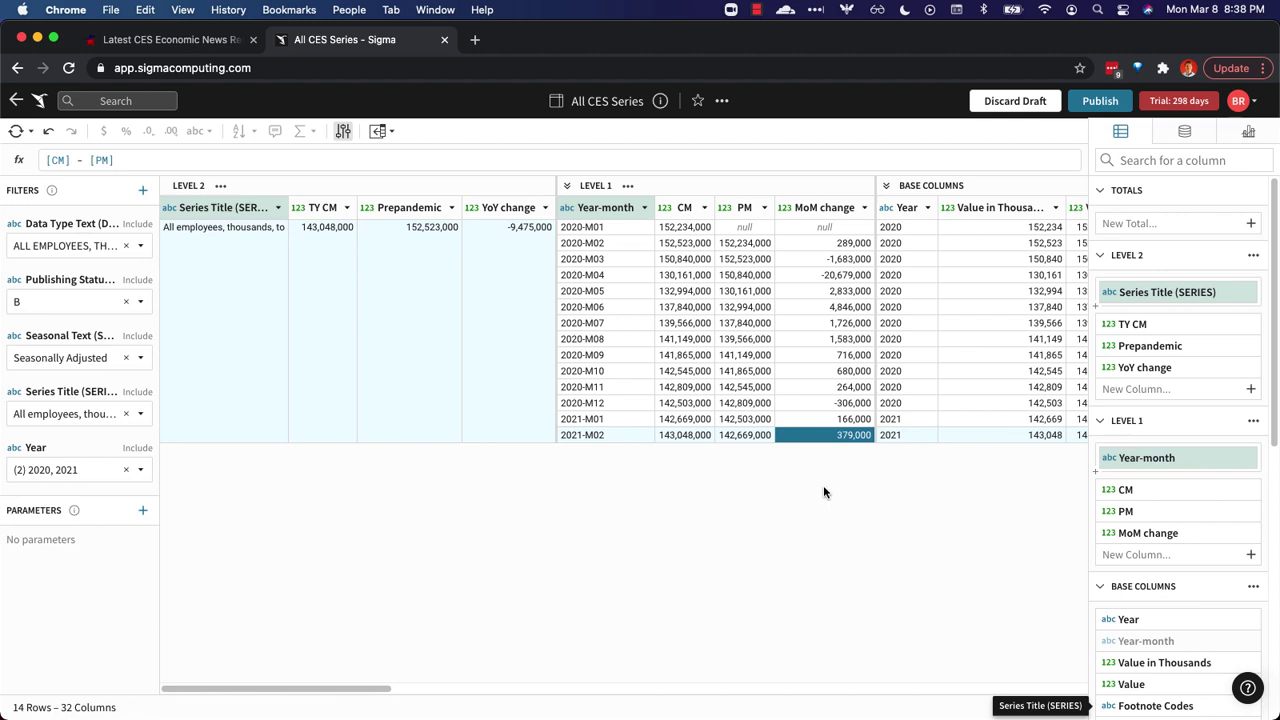
left_click(503, 319)
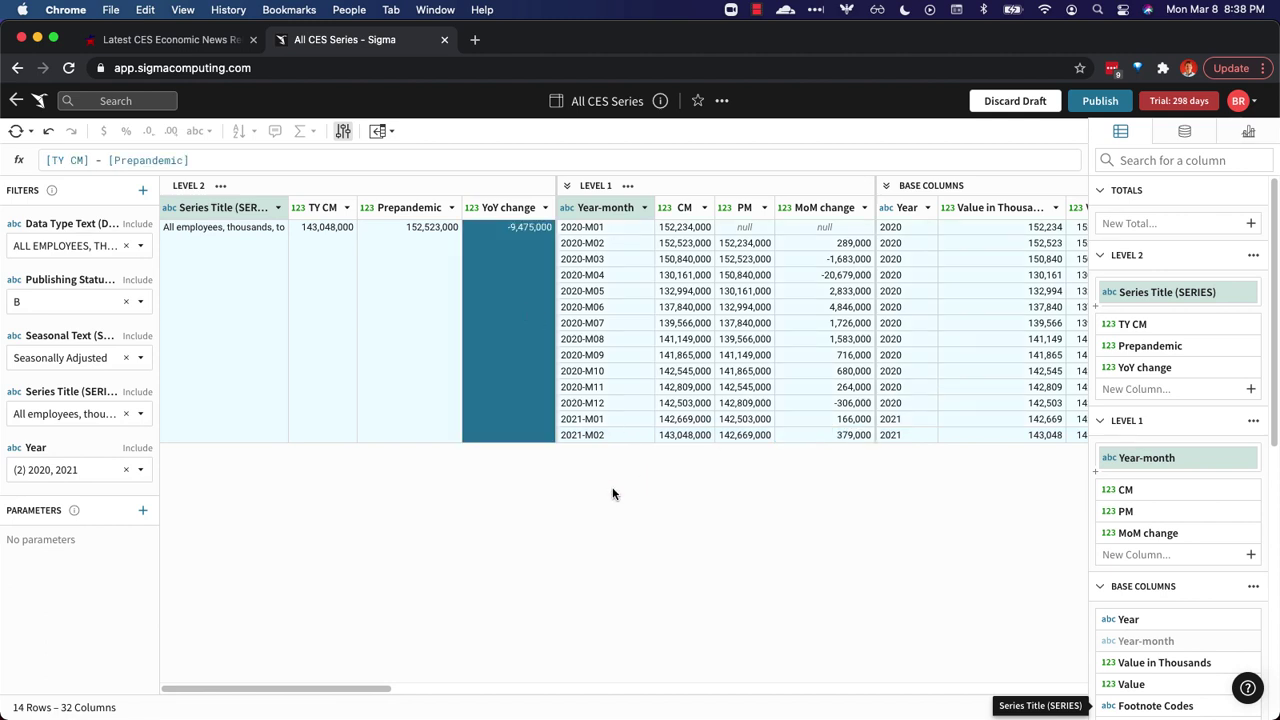
Disable the Series Title (SERIES) filter and collapse Level 1 to show one row per series.
mouse_move(125, 397)
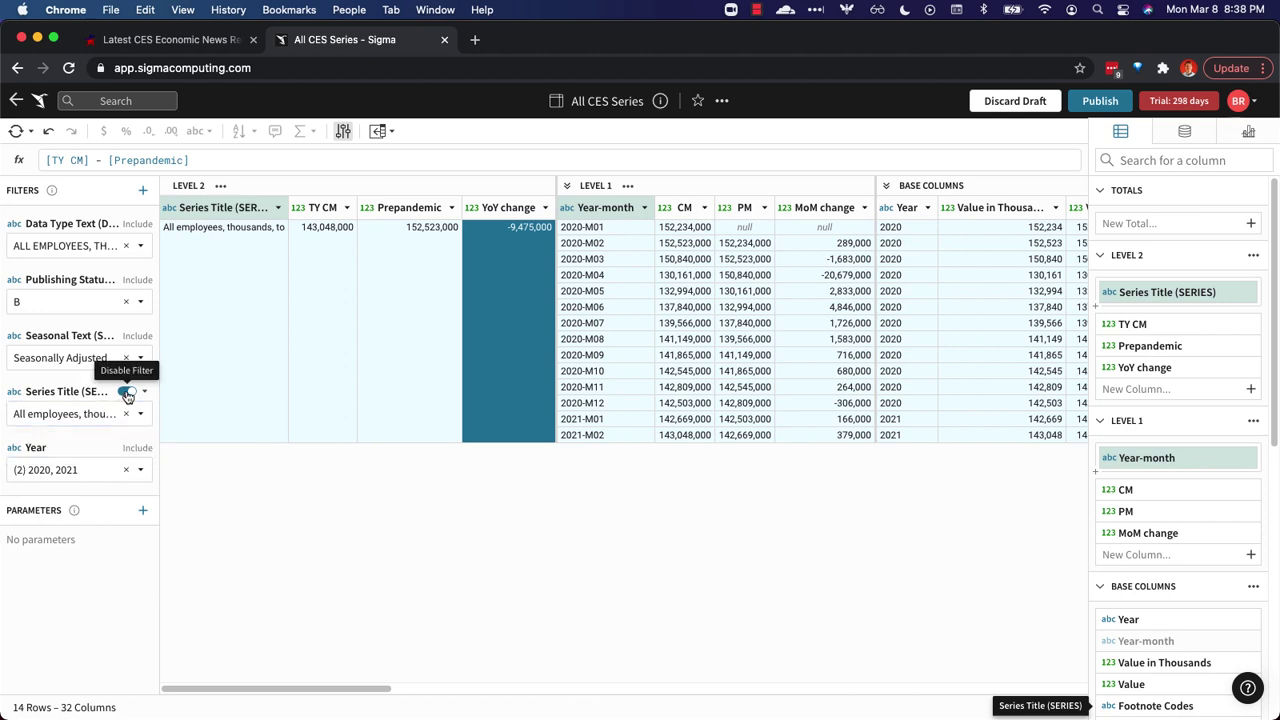
left_click(126, 392)
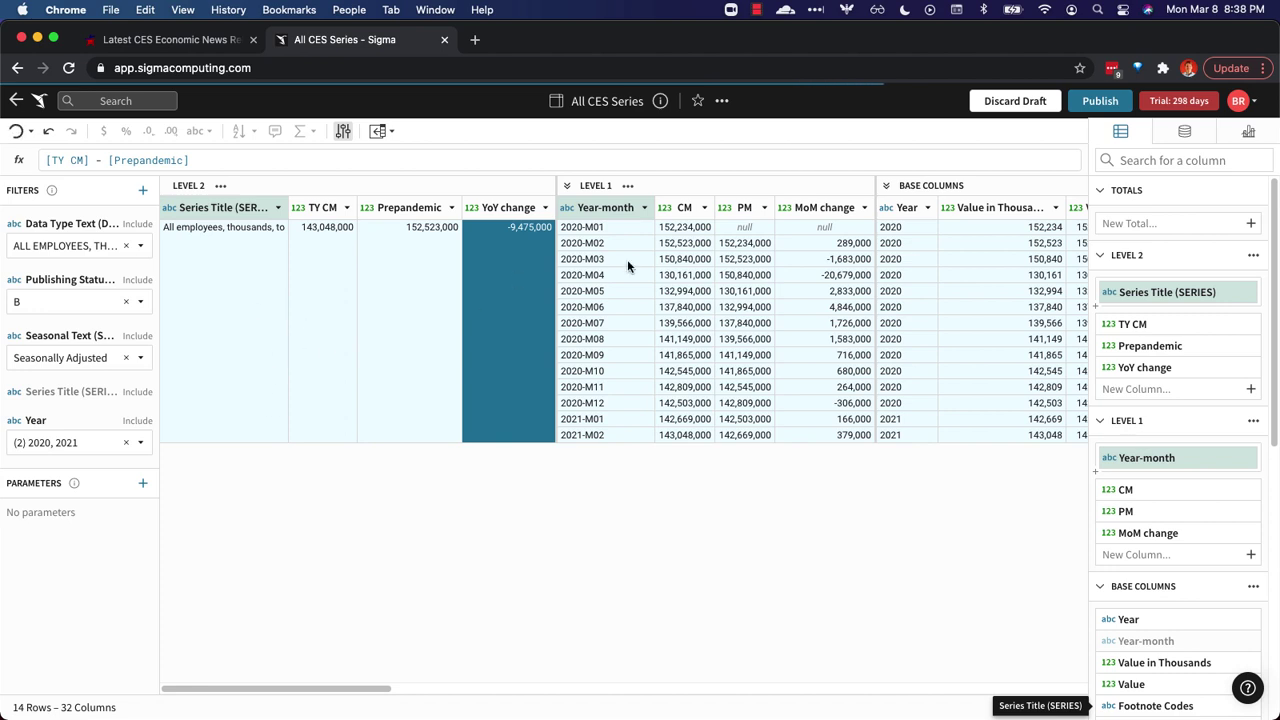
left_click(566, 188)
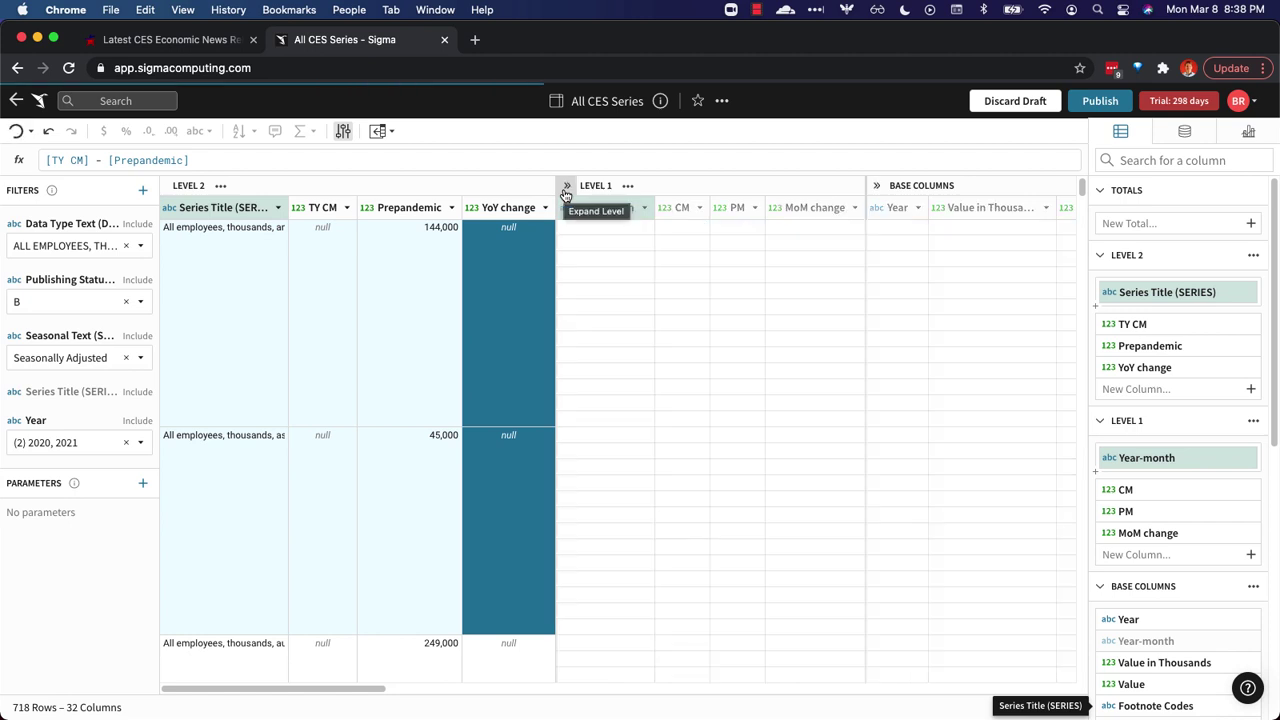
Add a Level 2 column named Current after TY Jan with the formula If(IsNotNull([TY Feb]), [TY Feb], [TY Jan]).
left_click(490, 306)
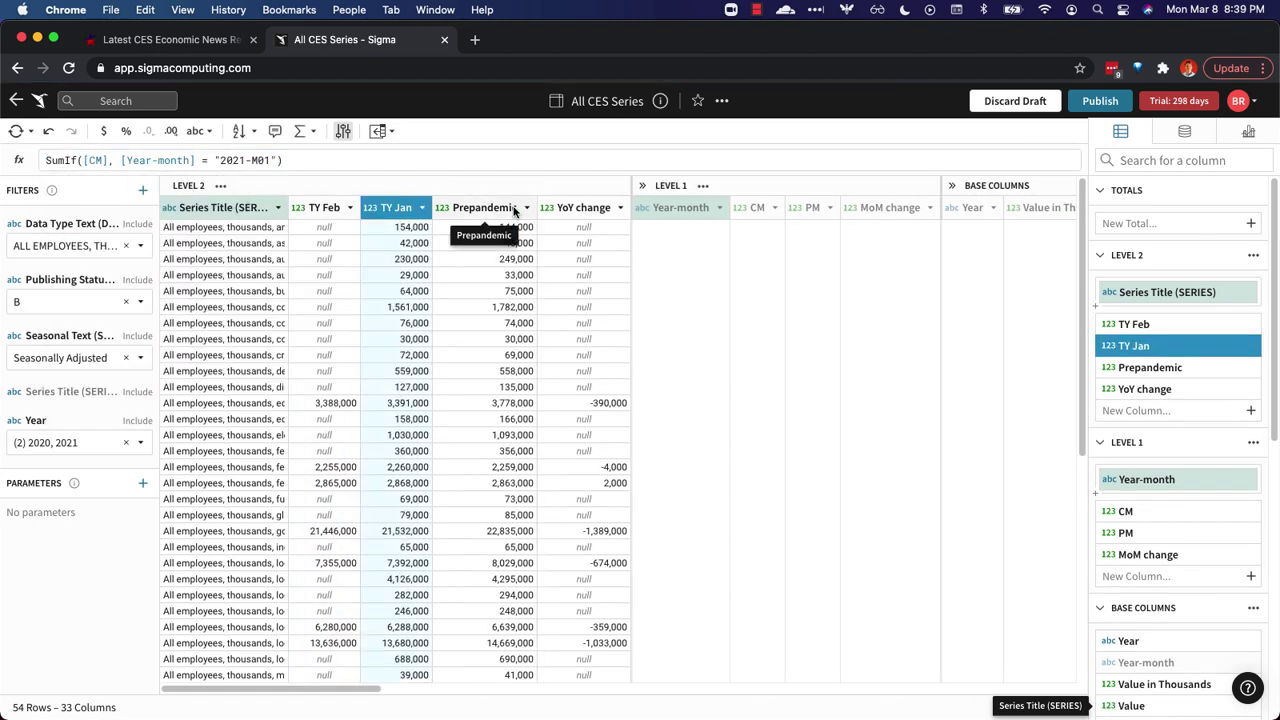
left_click(487, 208)
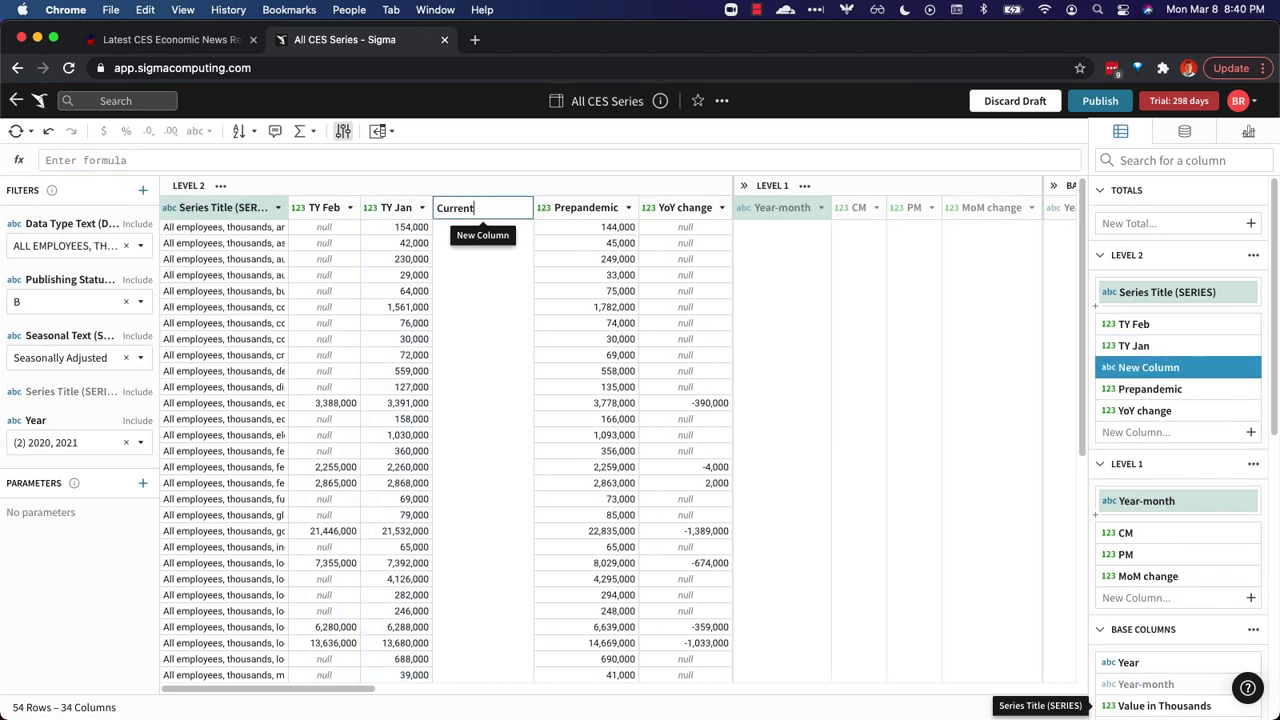
type("if(IsNotNull([TY Feb]), [TY Feb], [TY Jan])")
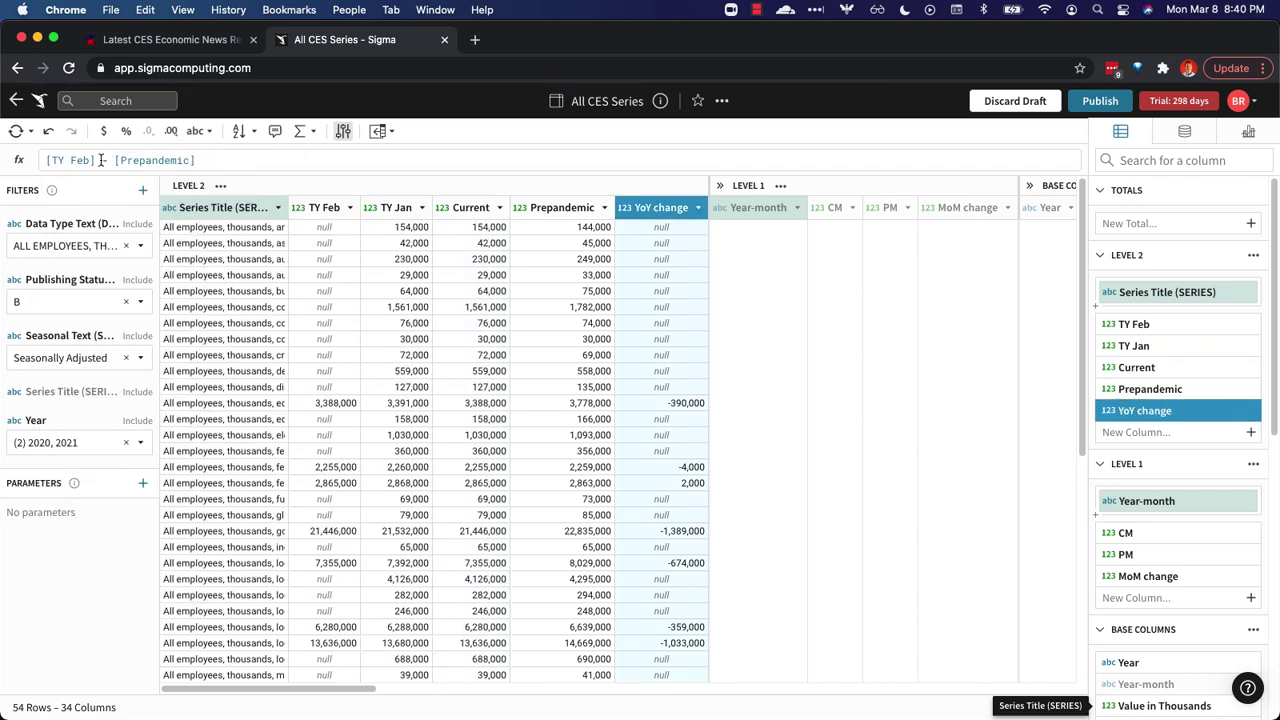
Review the formulas of the TY Feb, TY Jan, Current and Prepandemic columns and check a Current value against its source columns.
left_click(326, 209)
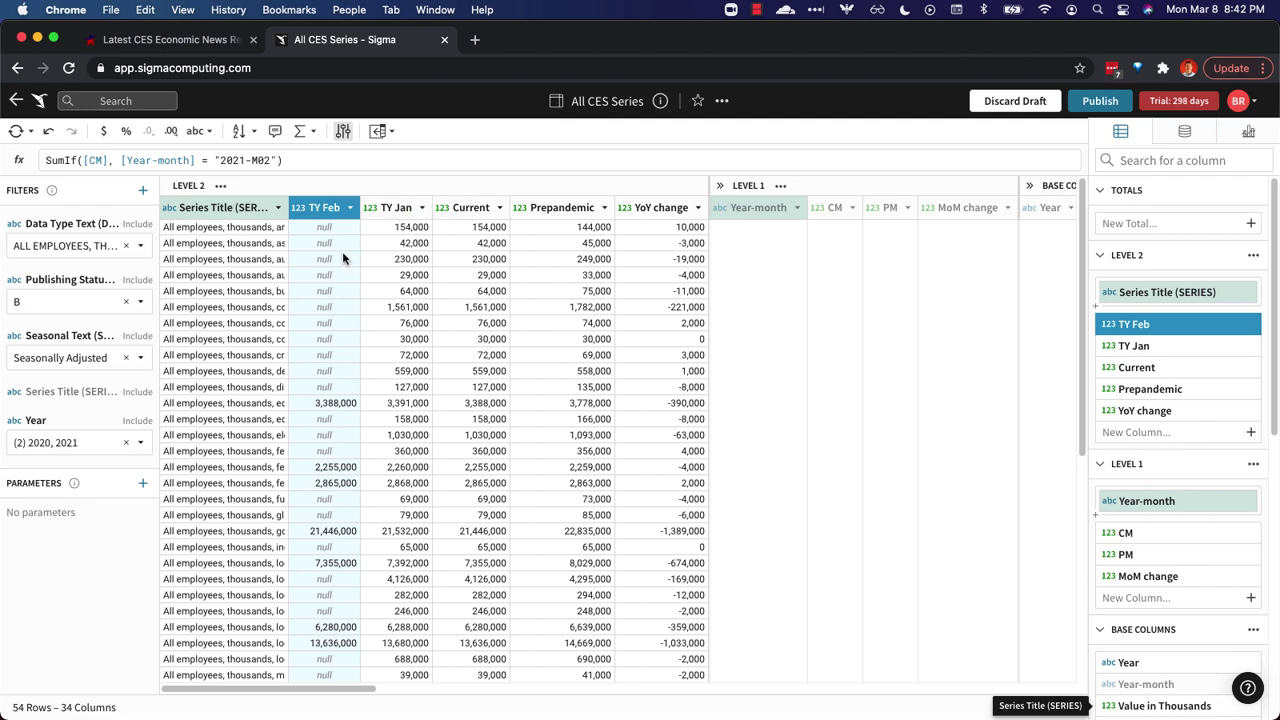
left_click(390, 210)
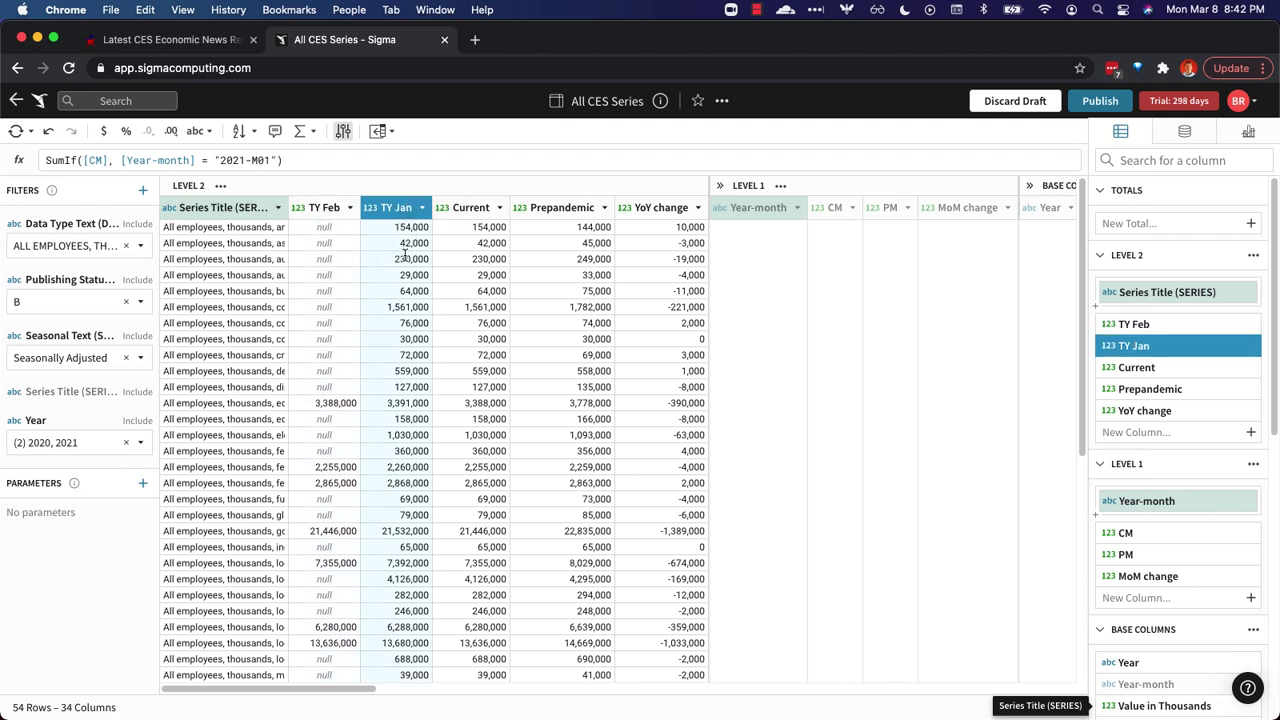
left_click(466, 211)
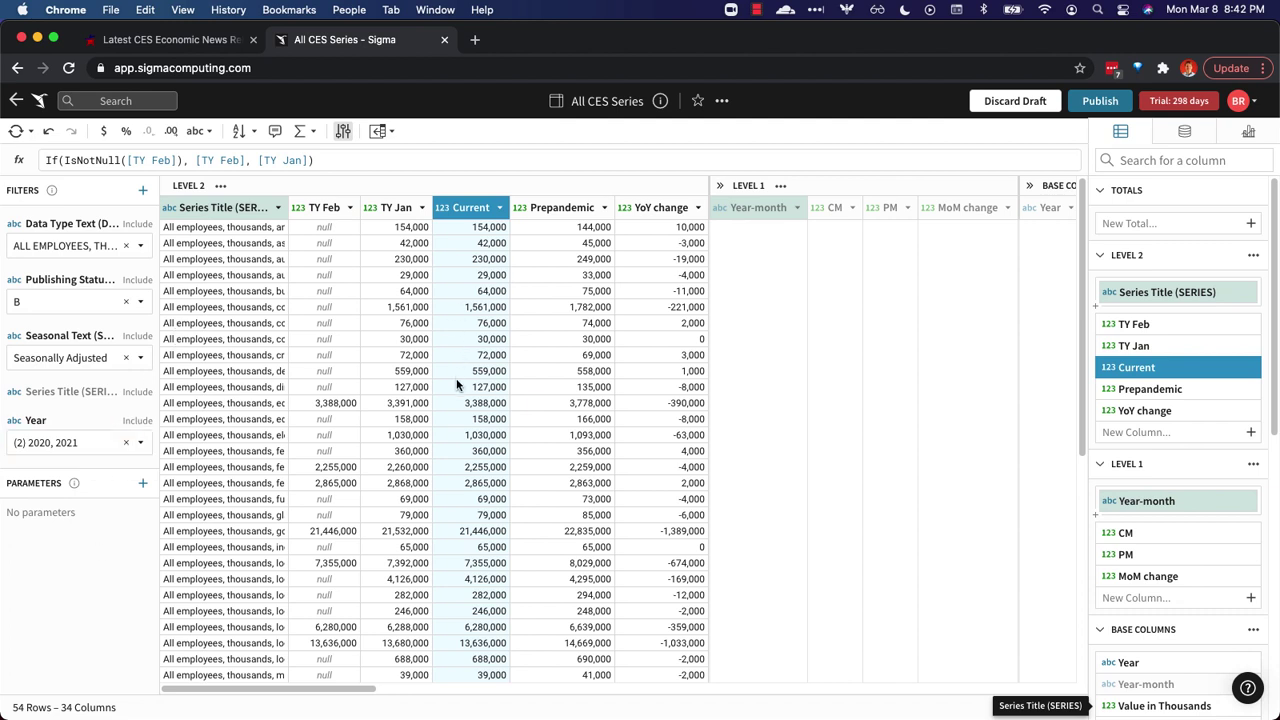
left_click(489, 402)
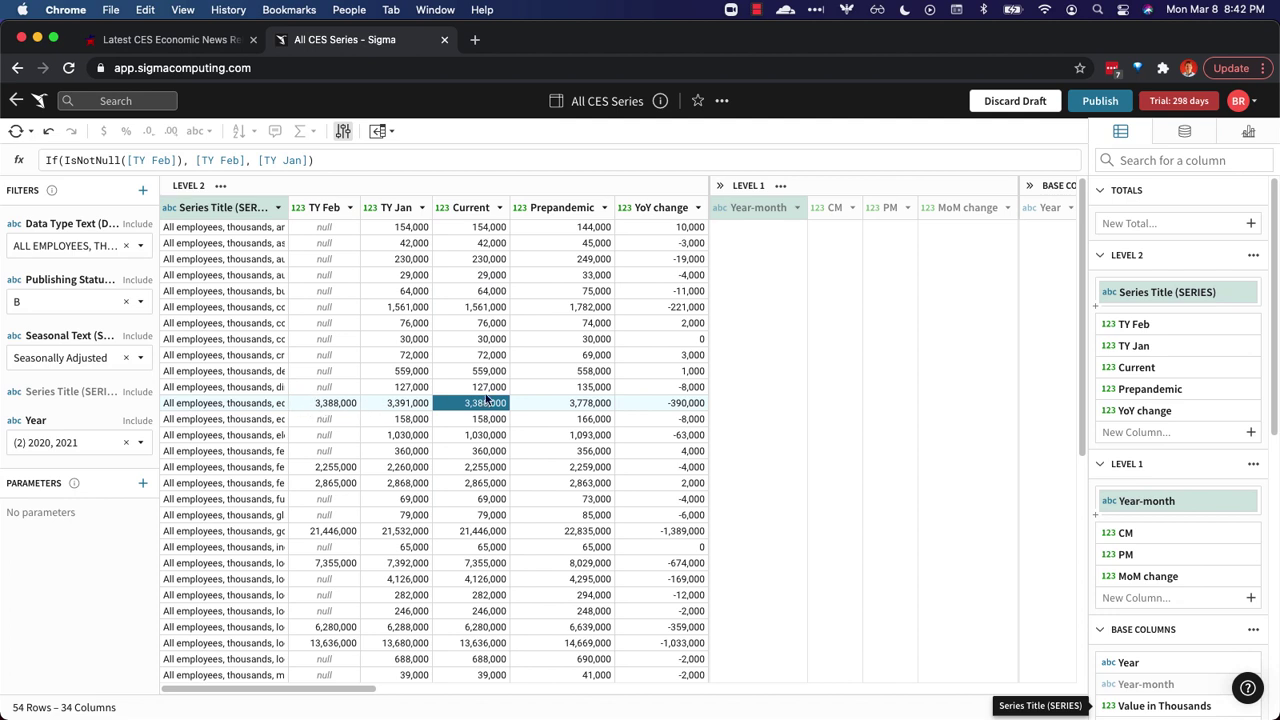
left_click(556, 213)
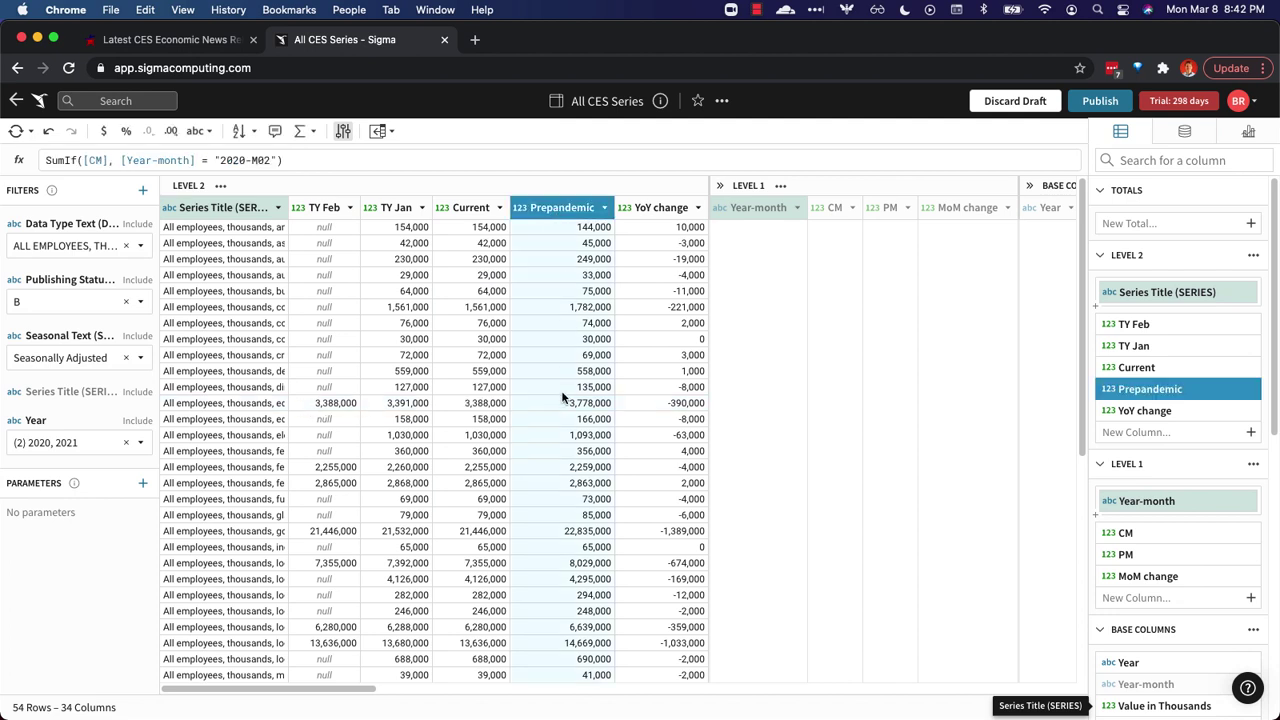
Check the YoY change formula and sort the series by YoY change in descending order.
left_click(671, 207)
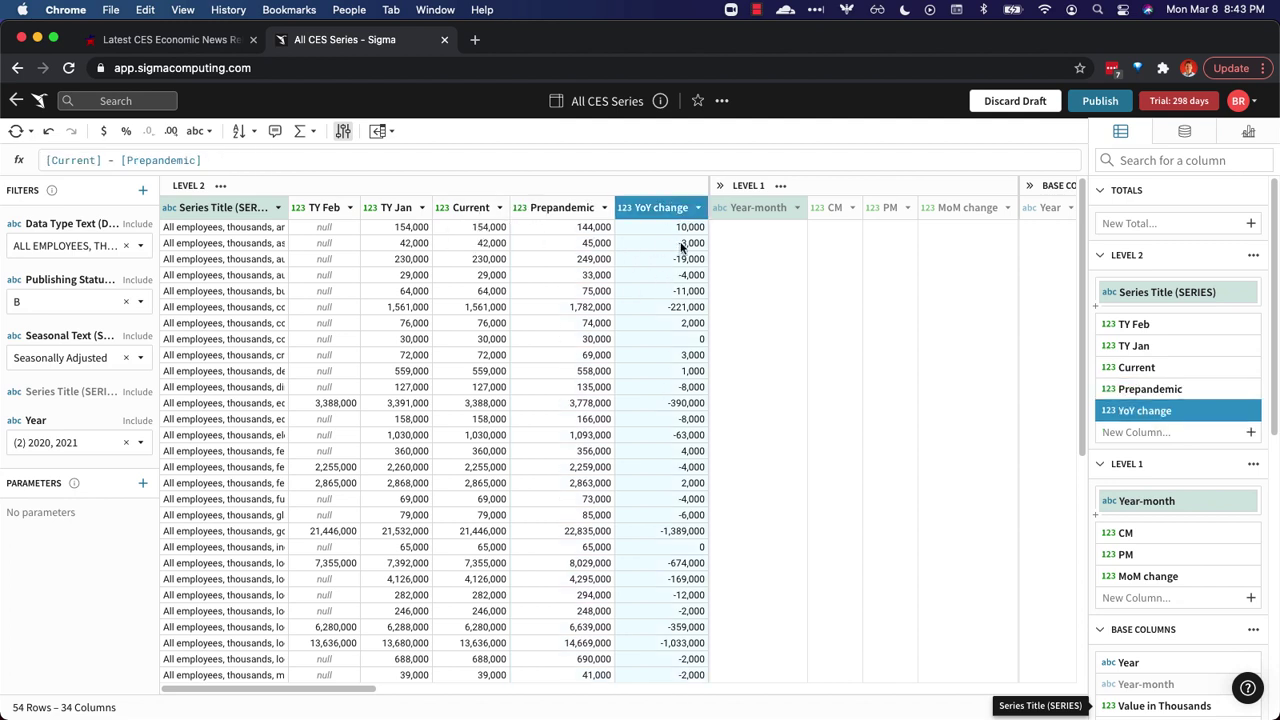
left_click(698, 208)
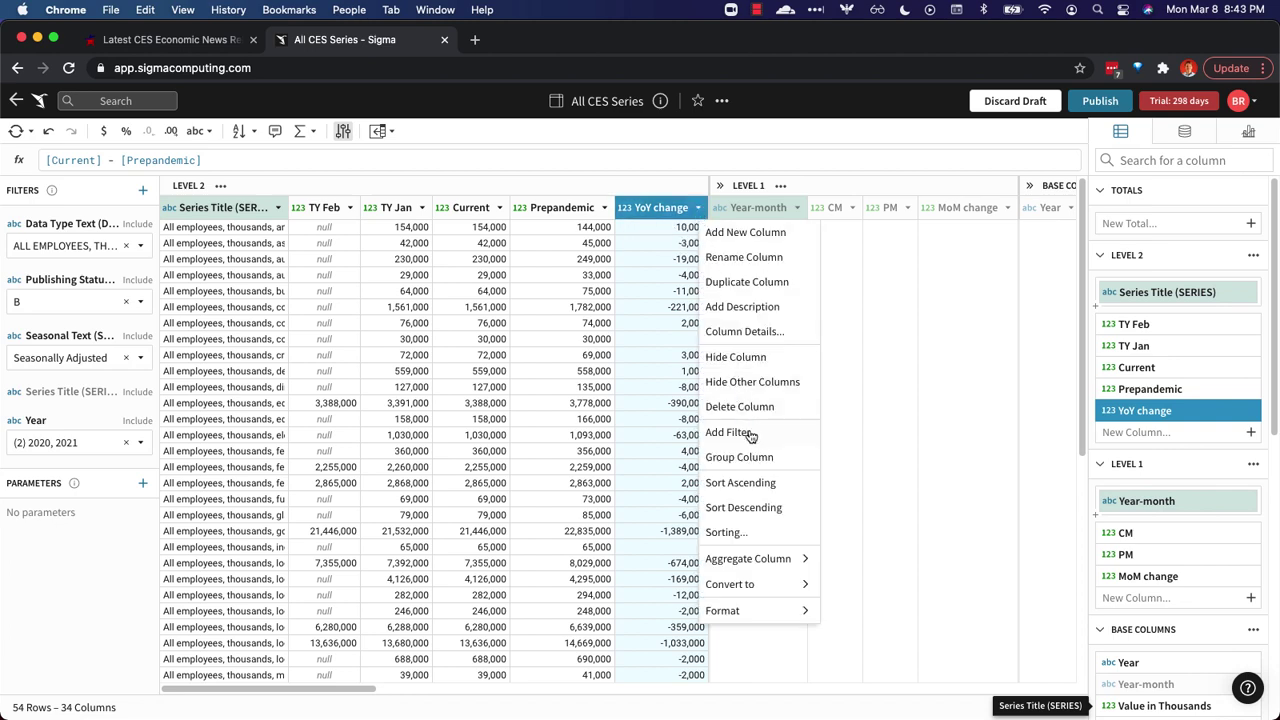
left_click(743, 507)
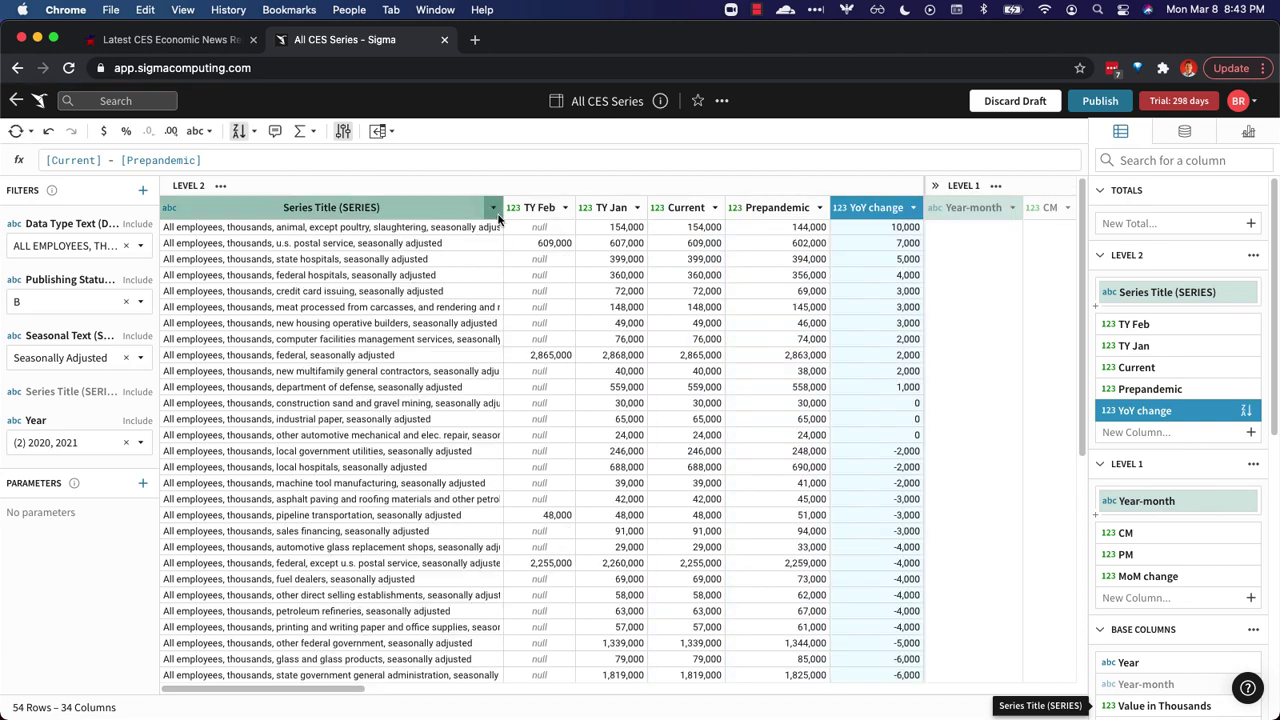
Examine the series with the largest positive YoY change, including animal slaughtering, U.S. postal service, state hospitals and federal hospitals.
left_click(396, 227)
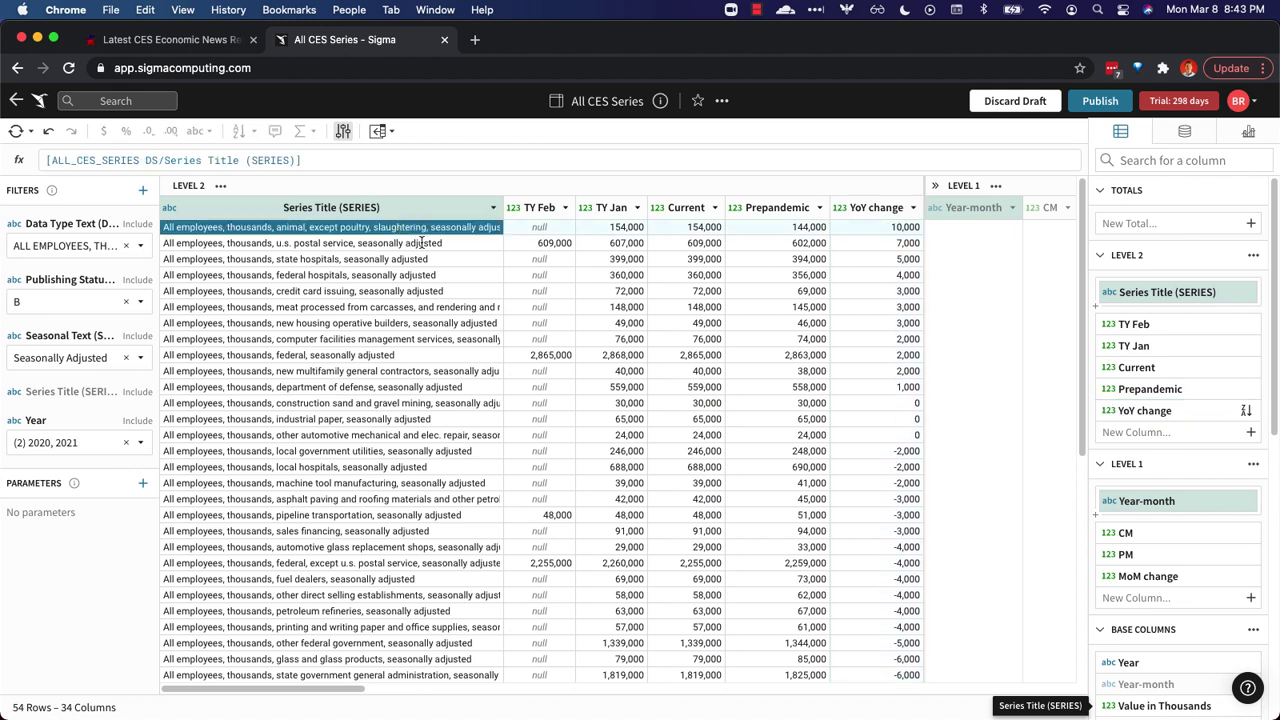
left_click(882, 243)
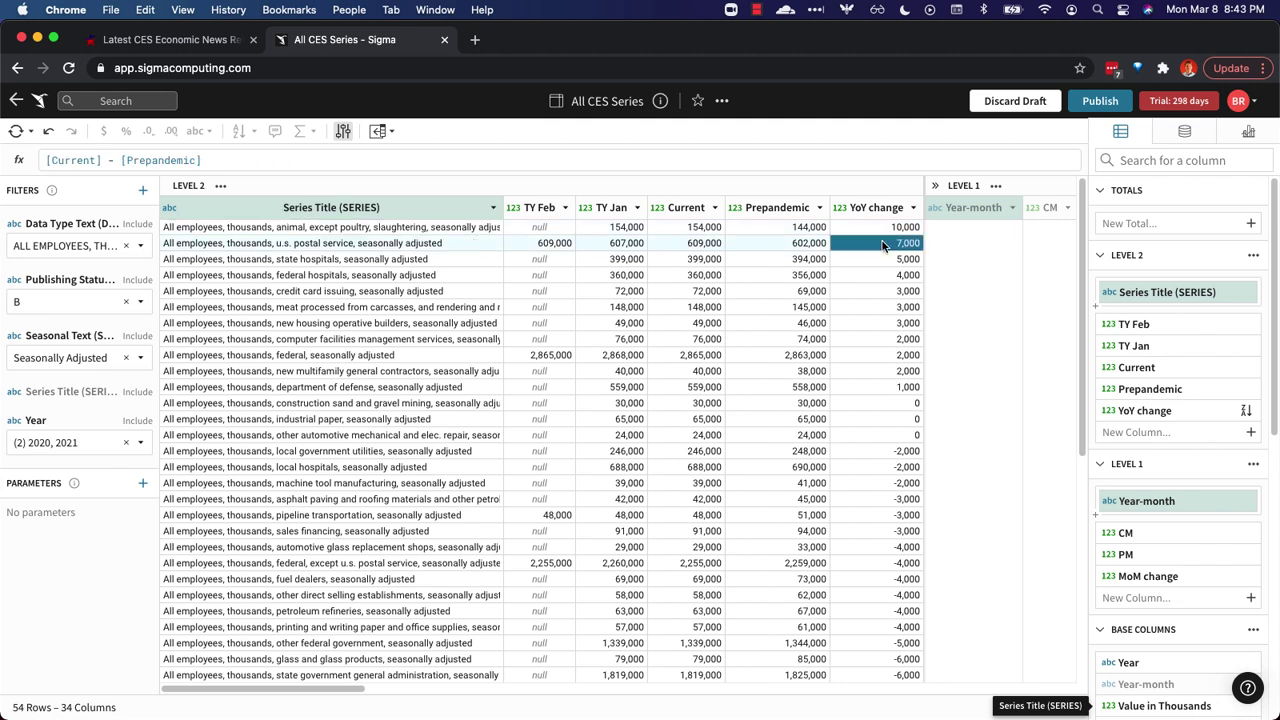
left_click(872, 260)
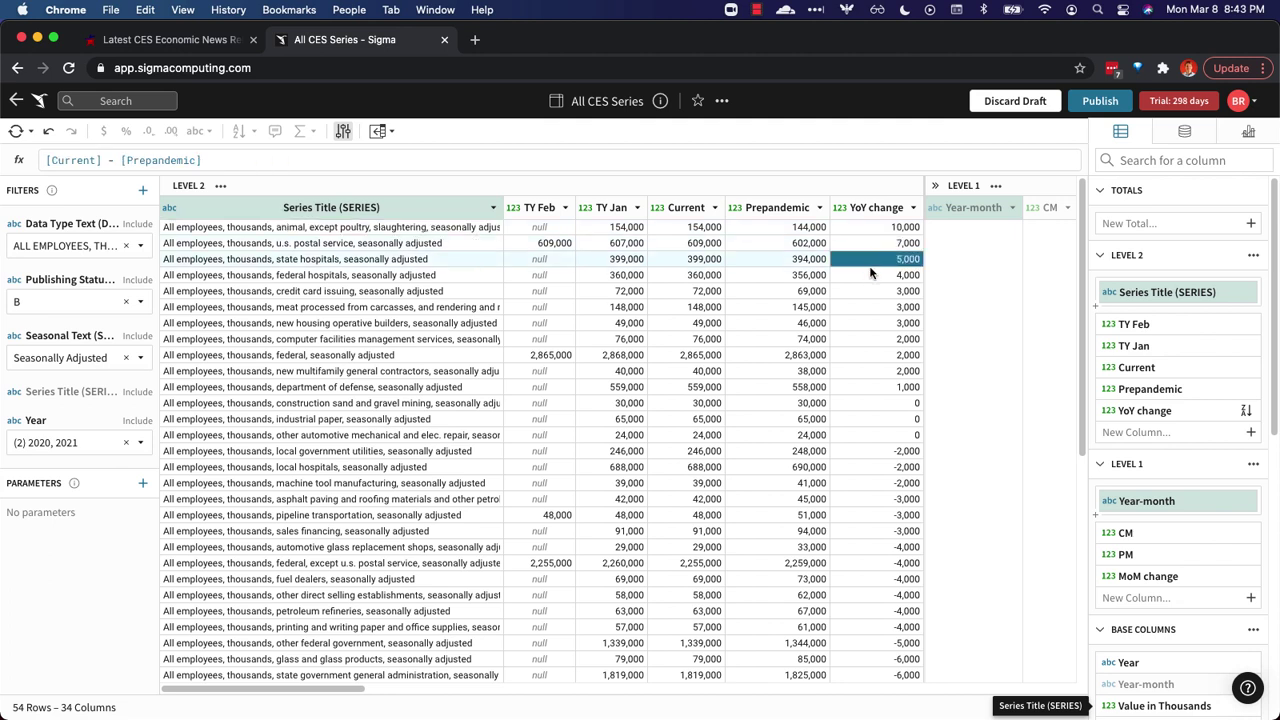
left_click(870, 274)
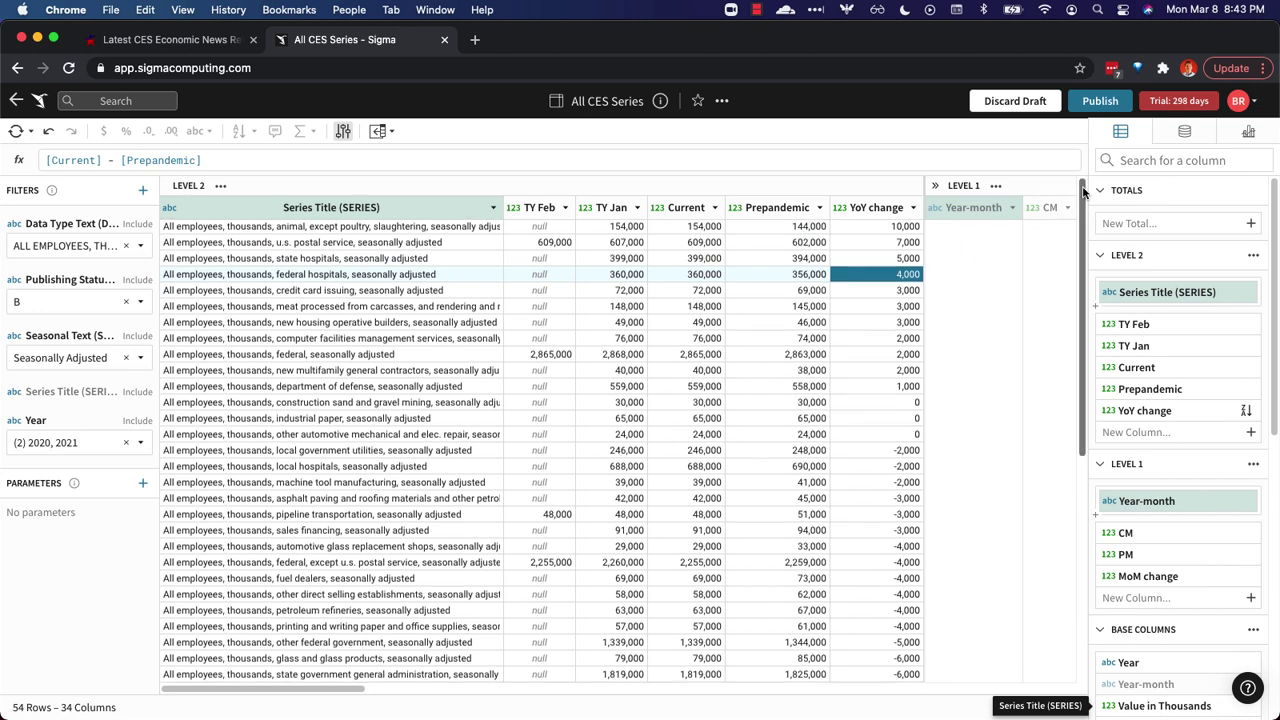
Examine the YoY change of the series at the end of the sorted list, including total nonfarm and service-providing.
left_click_drag(1083, 190, 1083, 420)
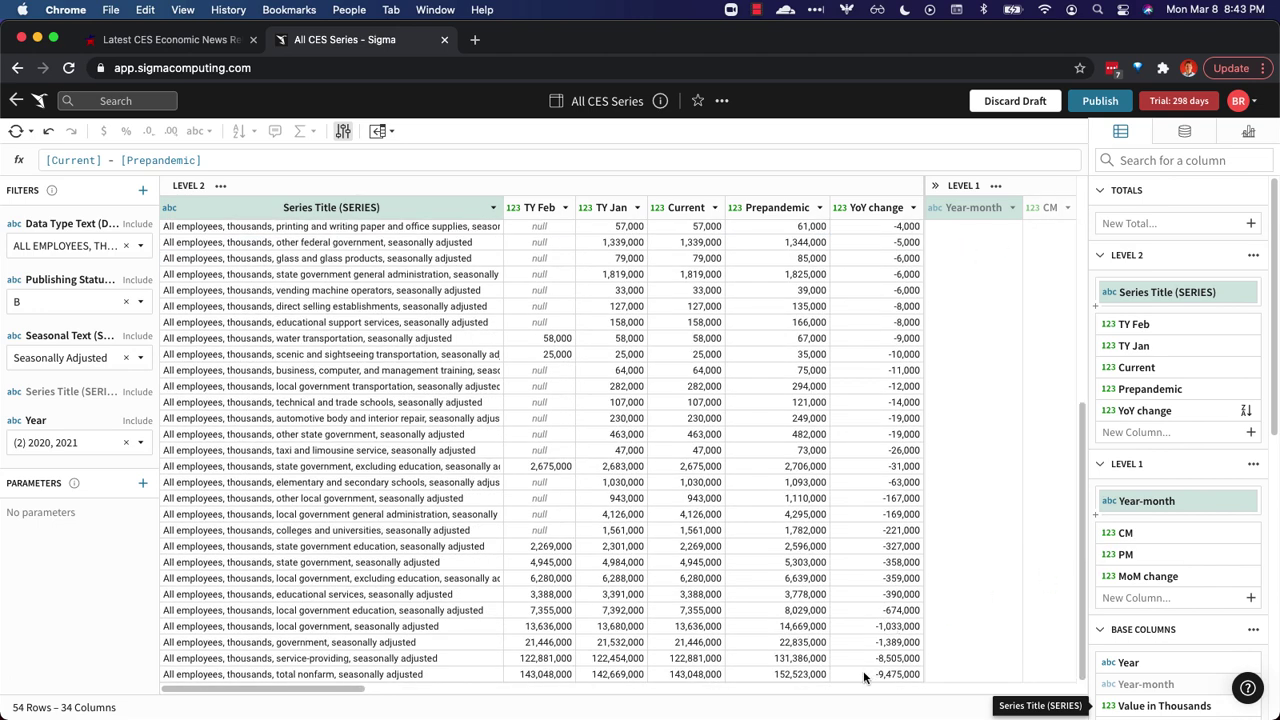
left_click(865, 675)
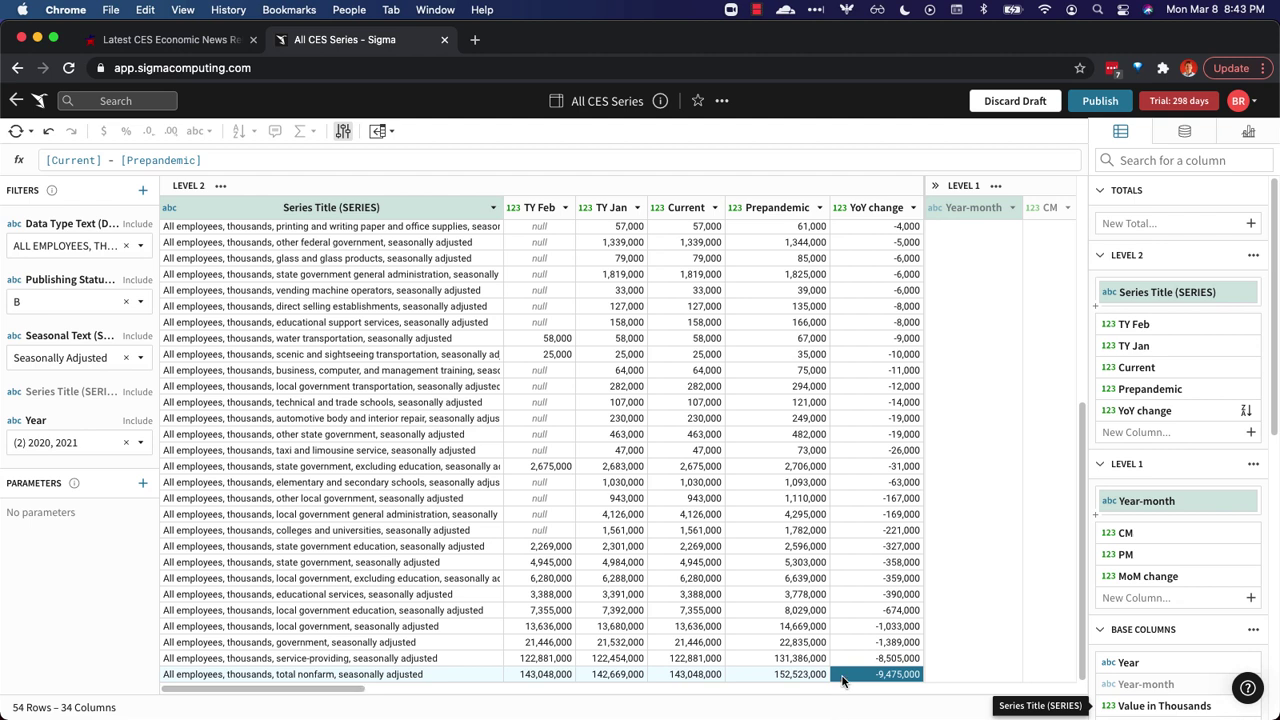
left_click(845, 658)
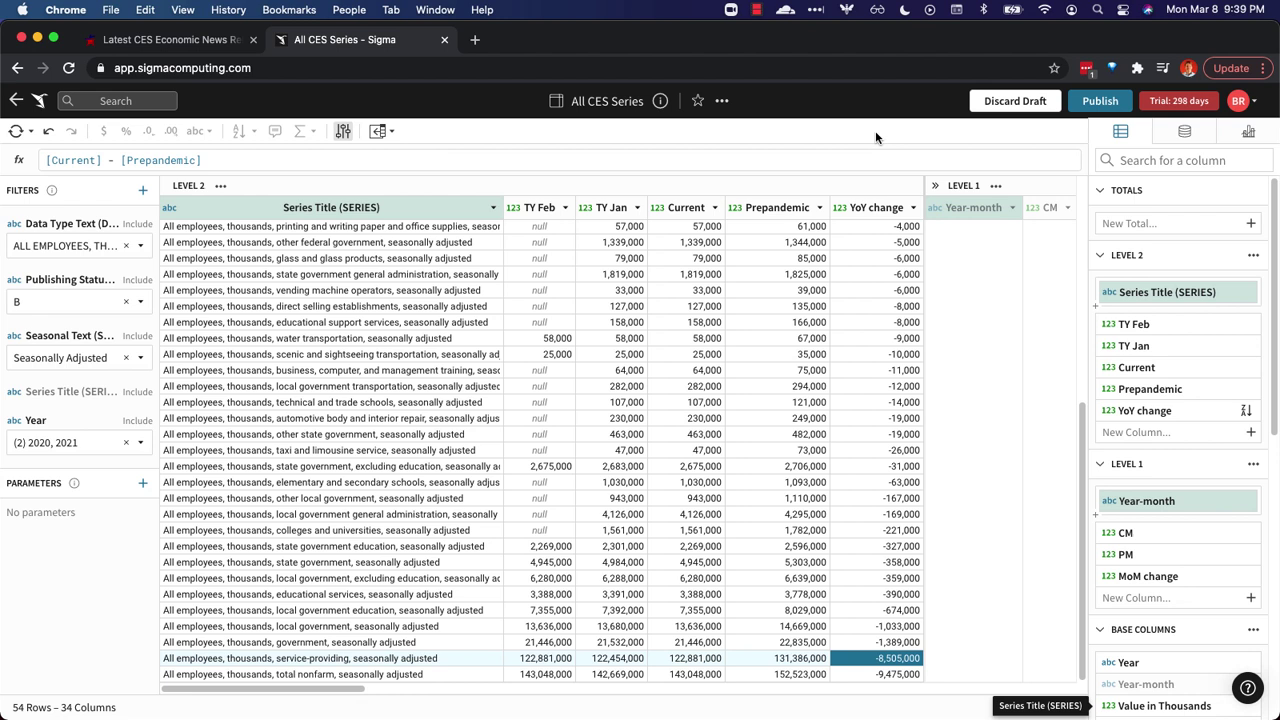
left_click(1081, 199)
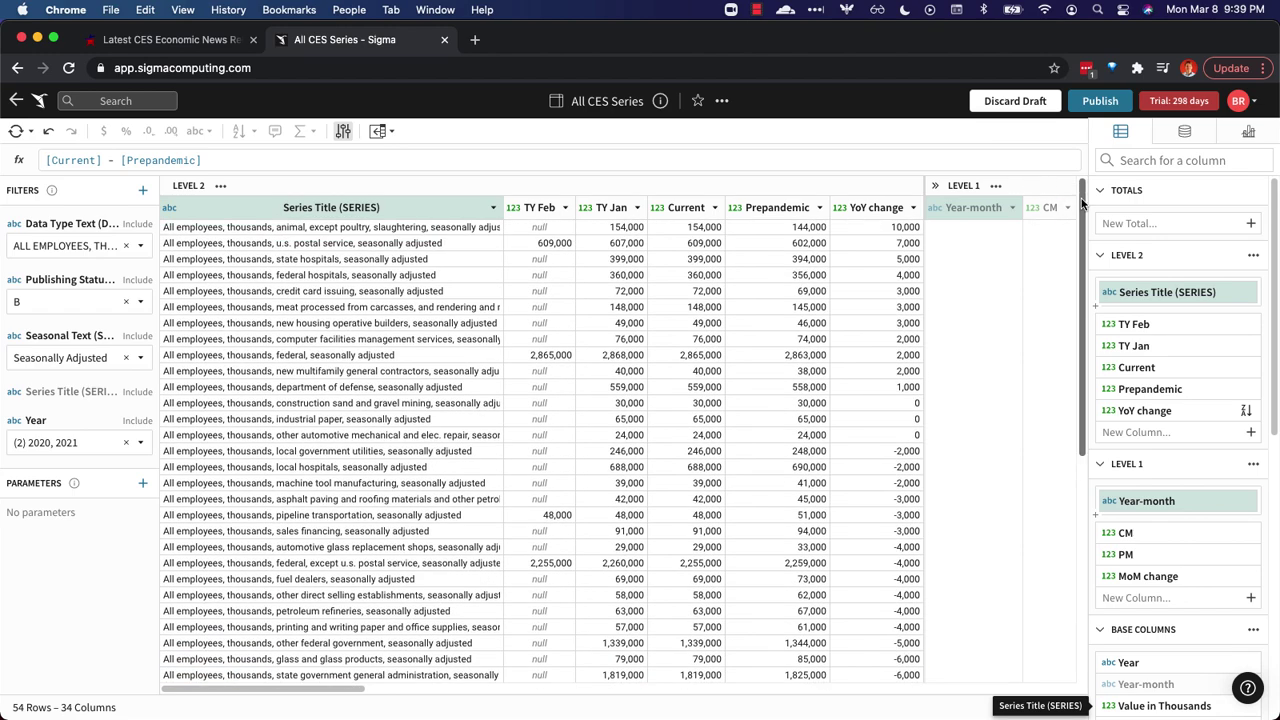
left_click_drag(1081, 203, 1069, 457)
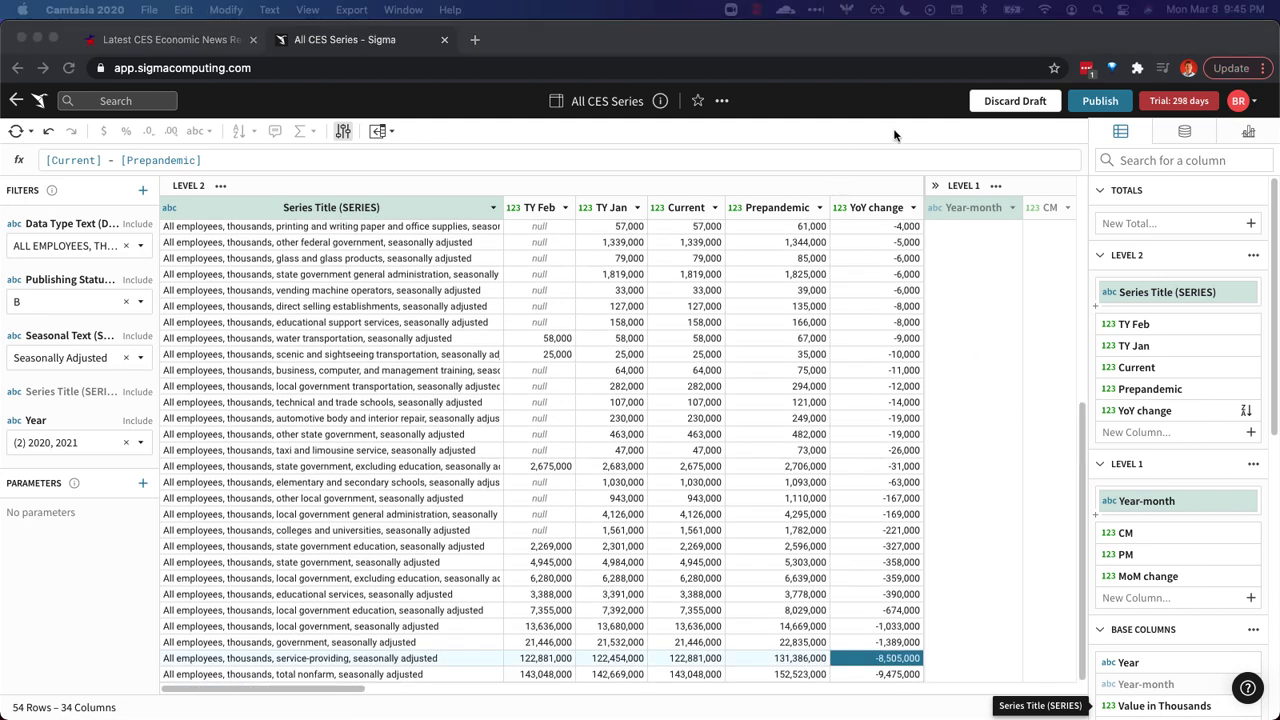